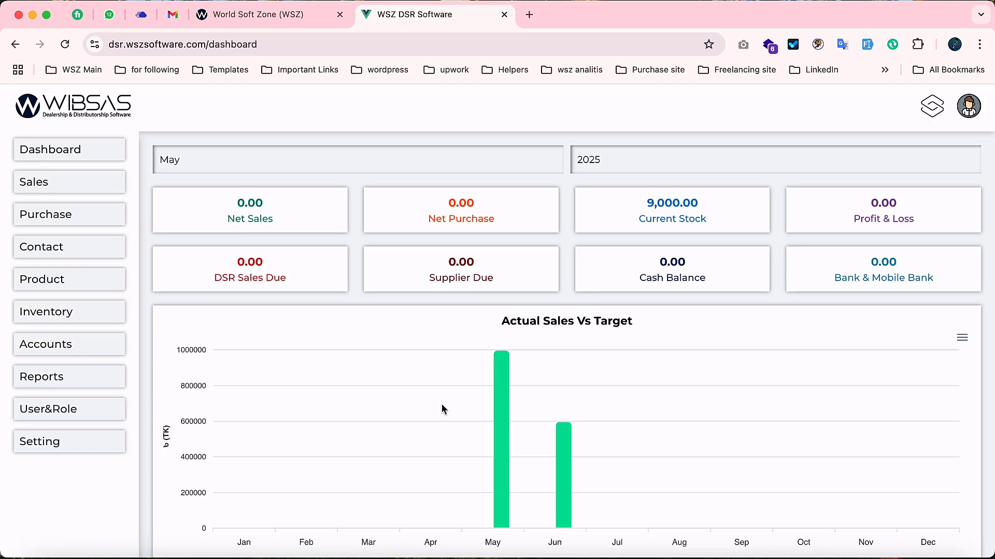
Examine the dashboard's May and June targets in the Actual Sales Vs Target chart, plus the Top Selling Product and Stock Alert lists.
{"action": "scroll", "coordinate": [442, 410], "scroll_direction": "down", "scroll_amount": 1}
{"action": "scroll", "coordinate": [442, 410], "scroll_direction": "down", "scroll_amount": 3}
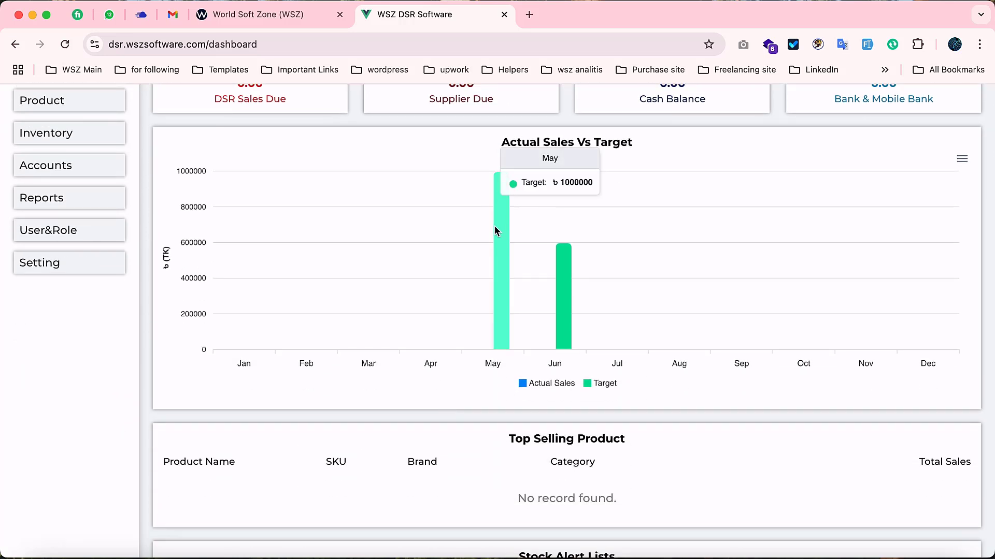
{"action": "mouse_move", "coordinate": [567, 269]}
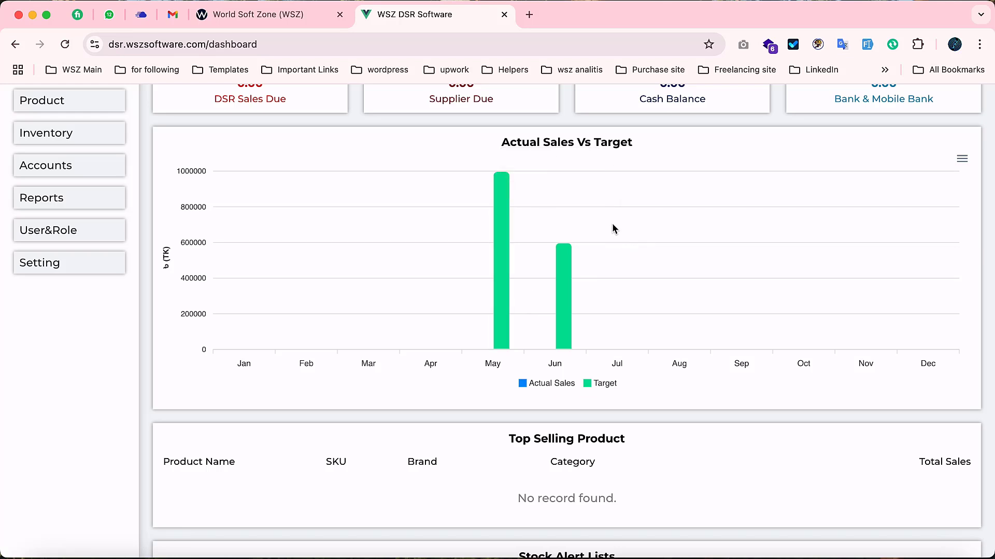
{"action": "mouse_move", "coordinate": [570, 324]}
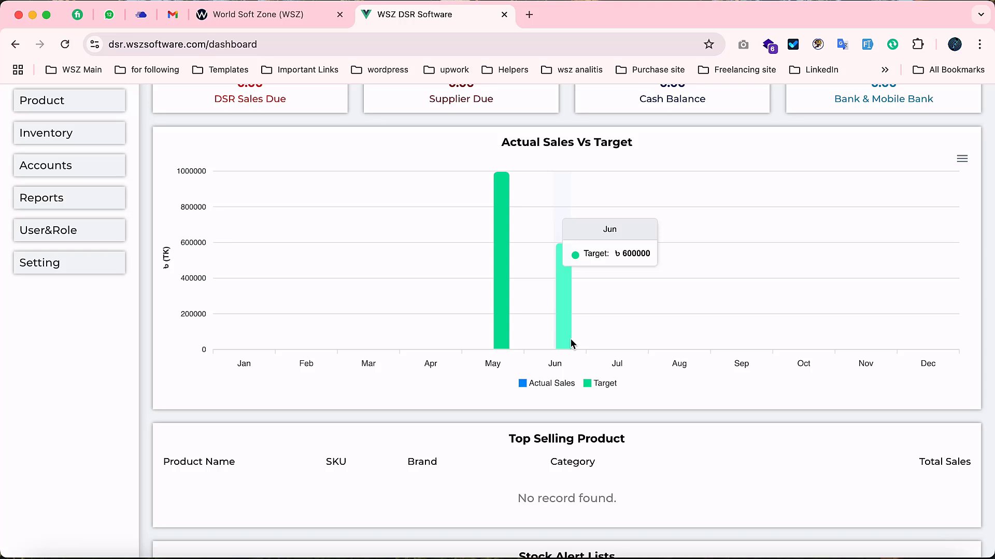
{"action": "scroll", "coordinate": [481, 473], "scroll_direction": "down", "scroll_amount": 3}
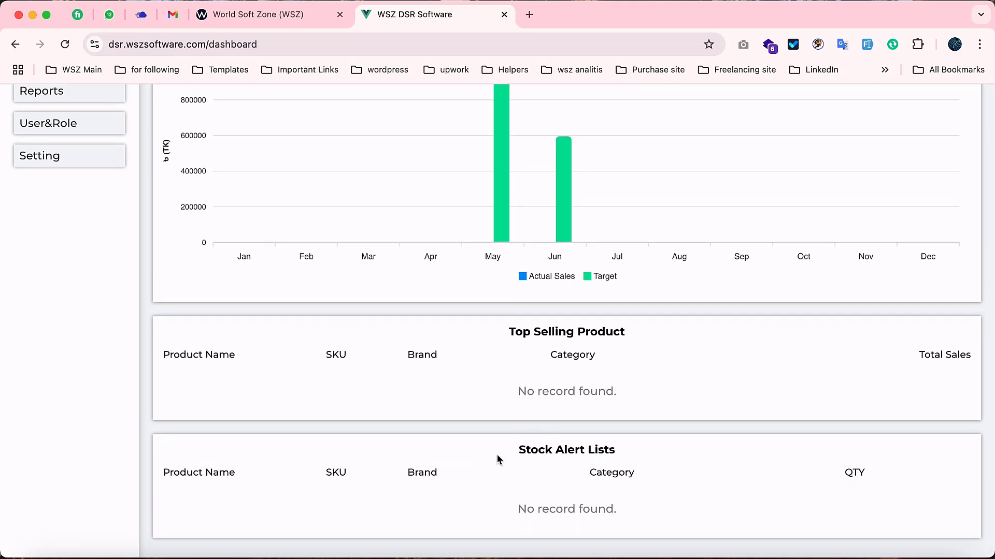
{"action": "scroll", "coordinate": [592, 454], "scroll_direction": "up", "scroll_amount": 3}
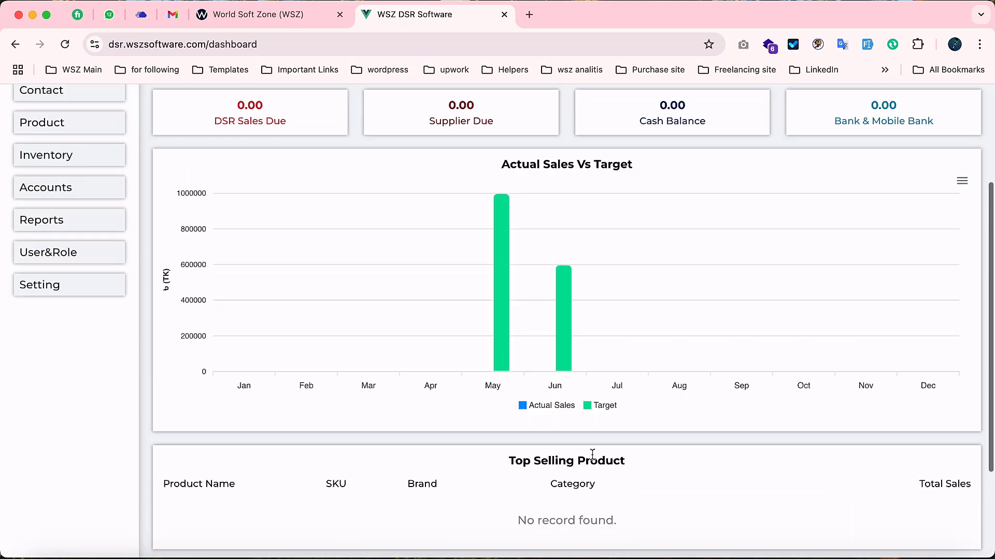
{"action": "scroll", "coordinate": [592, 455], "scroll_direction": "up", "scroll_amount": 3}
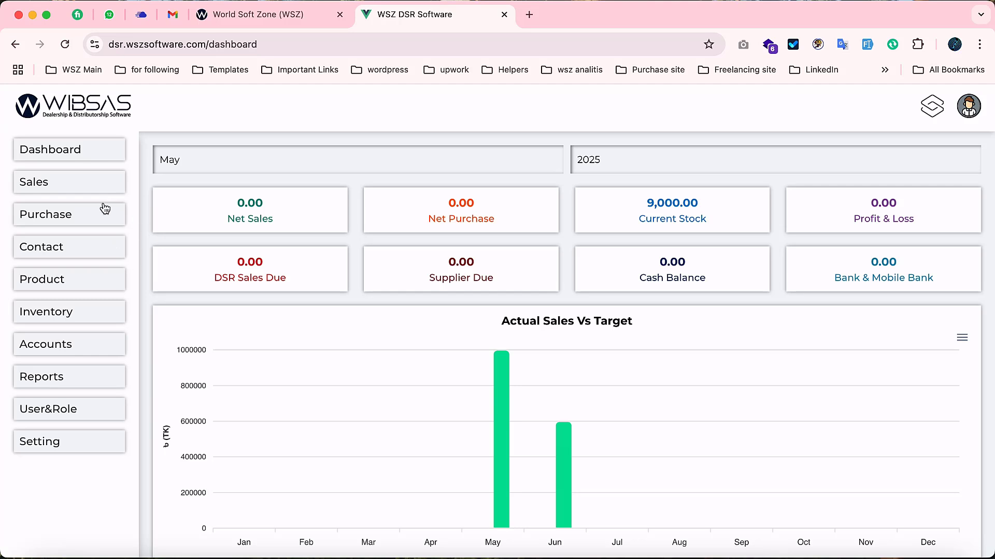
Start a new wholesale entry, assigning the second listed DSR and the route Uttara - 009.
{"action": "left_click", "coordinate": [87, 189]}
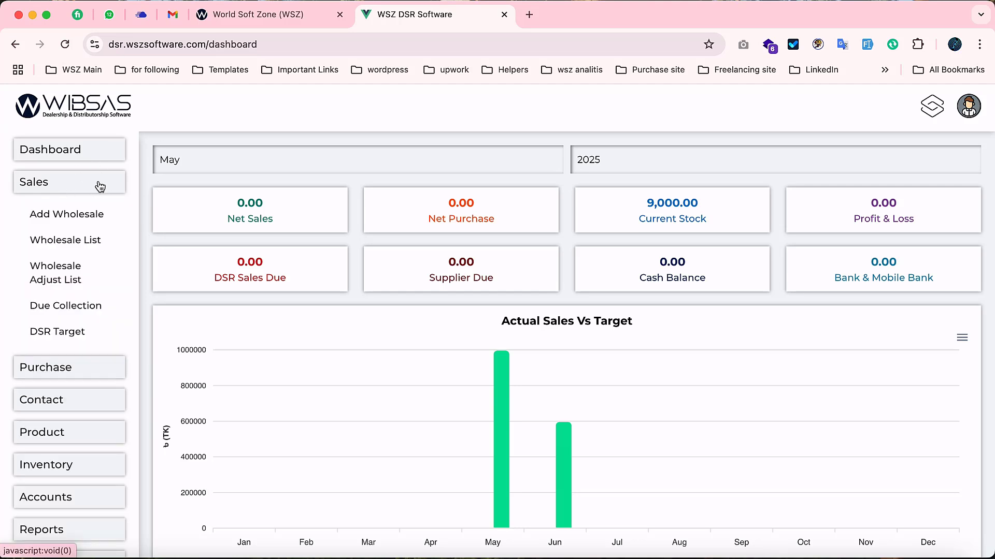
{"action": "left_click", "coordinate": [97, 217]}
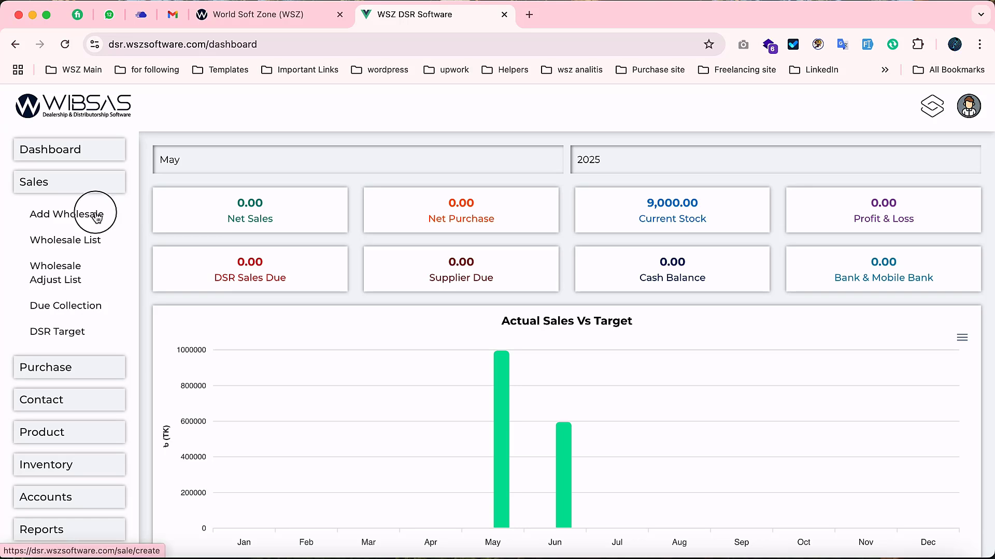
{"action": "left_click", "coordinate": [403, 227]}
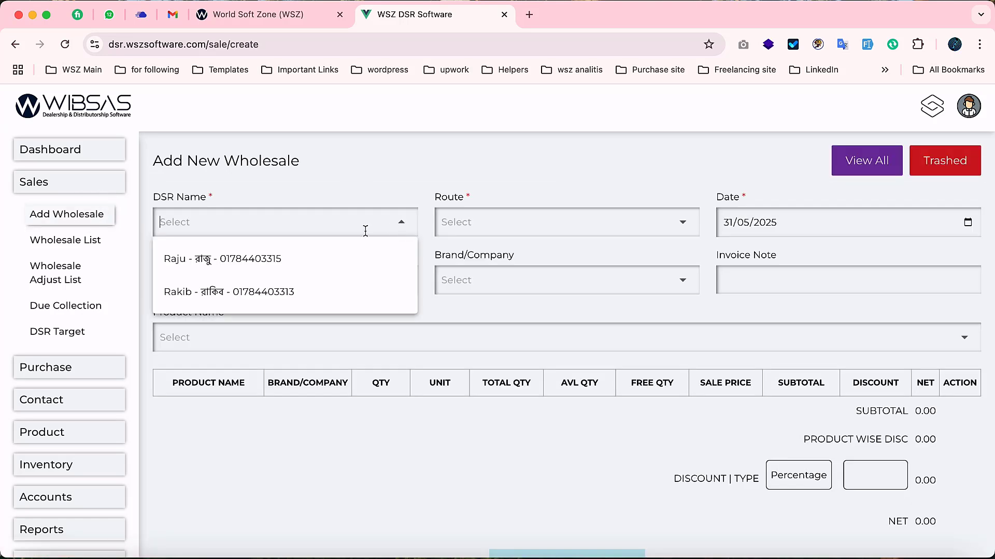
{"action": "left_click", "coordinate": [274, 291]}
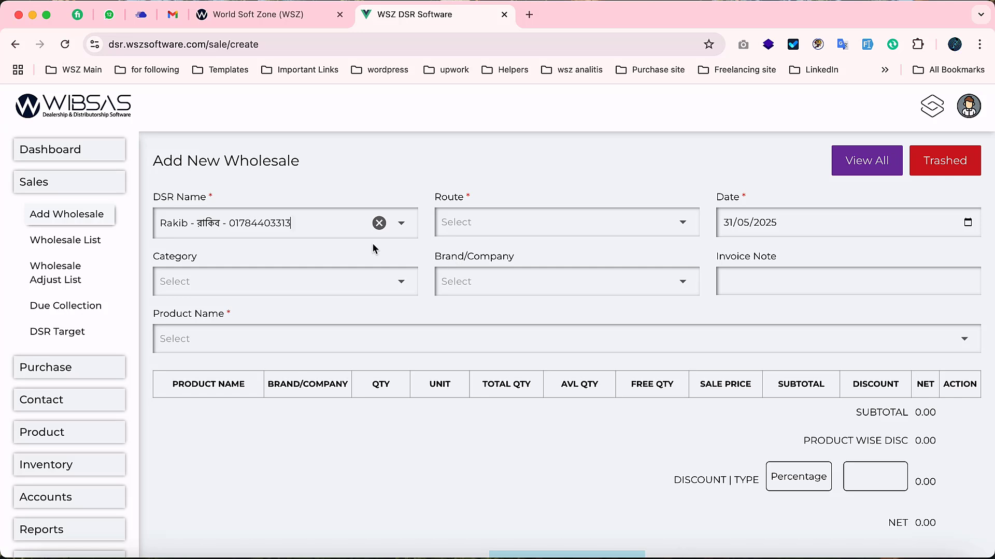
{"action": "left_click", "coordinate": [552, 220]}
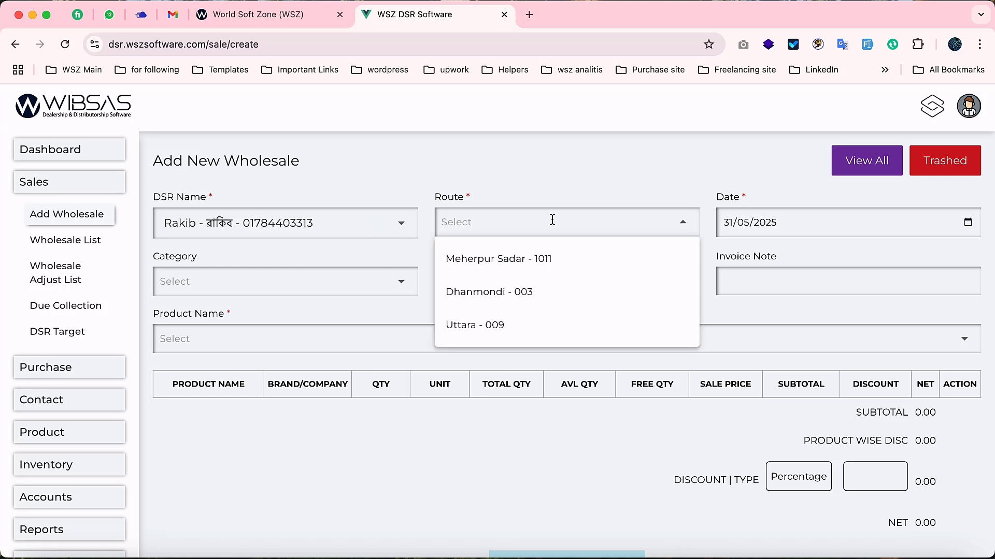
{"action": "left_click", "coordinate": [504, 325]}
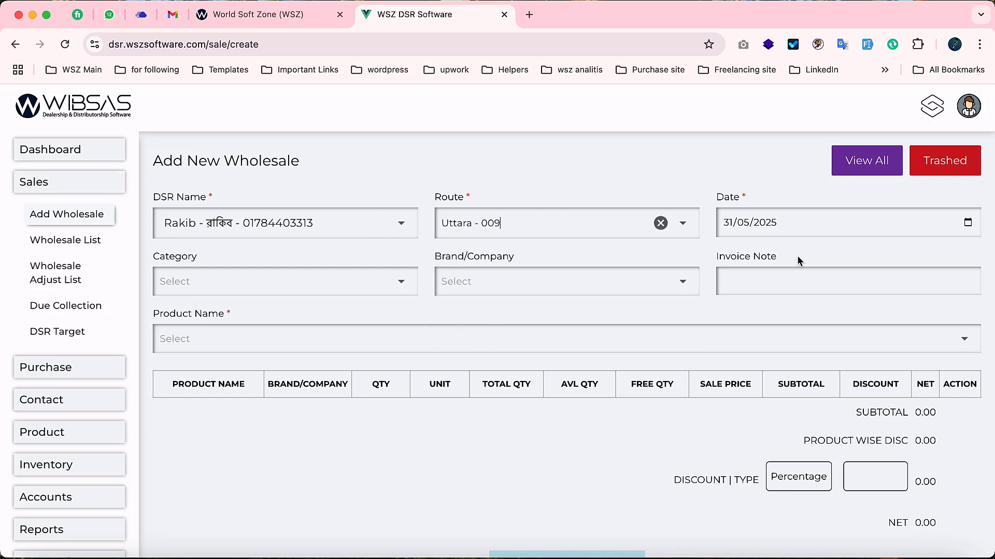
Add the products Mojo 250ml, Speed 250ml, LED Bulb 5W and Mobile Holder to the wholesale, without filtering by category or brand.
{"action": "left_click", "coordinate": [368, 288]}
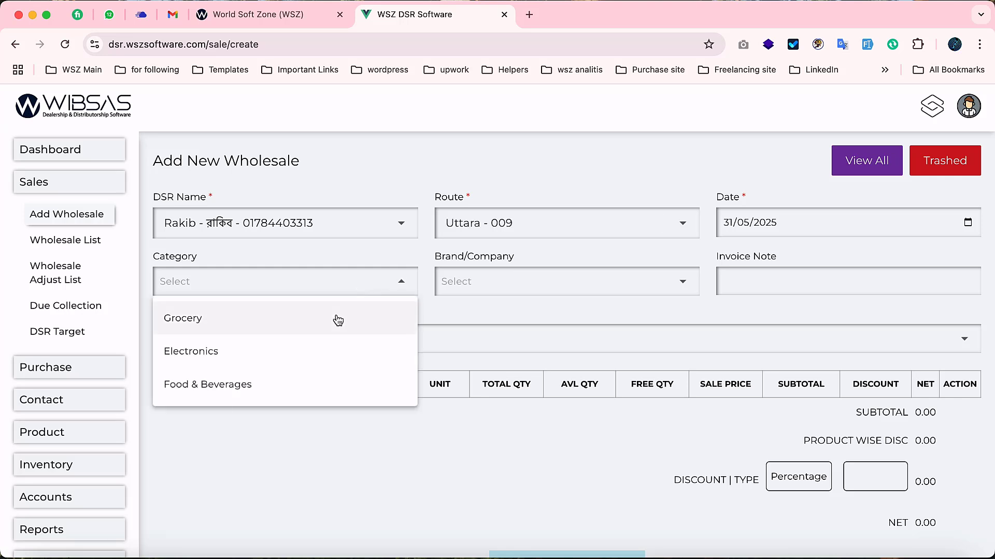
{"action": "left_click", "coordinate": [544, 288]}
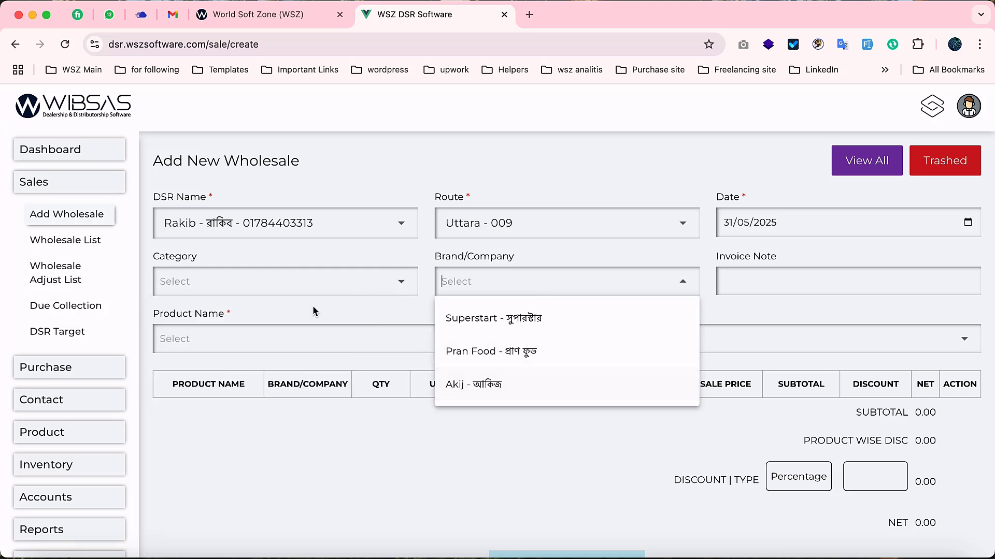
{"action": "left_click", "coordinate": [291, 340]}
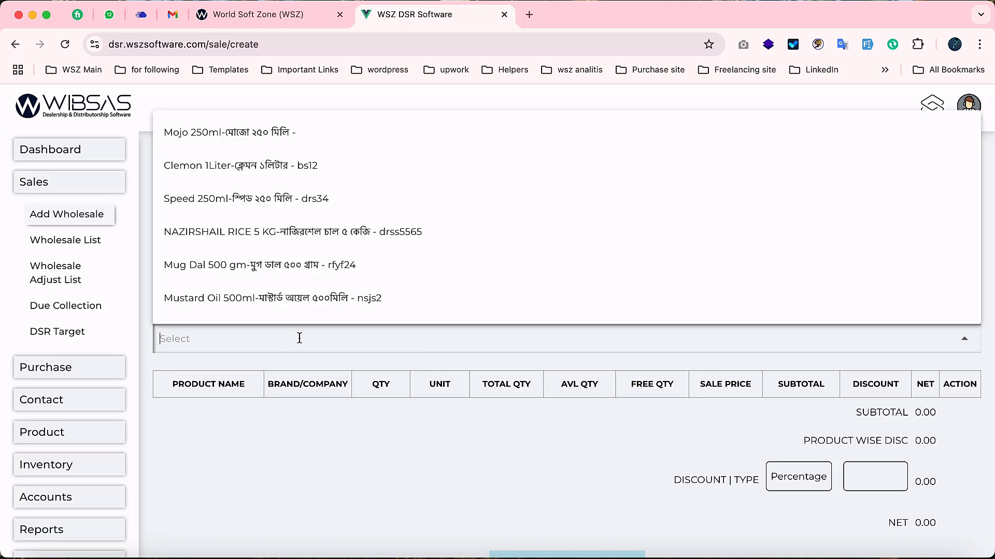
{"action": "left_click", "coordinate": [288, 147]}
{"action": "left_click", "coordinate": [328, 332]}
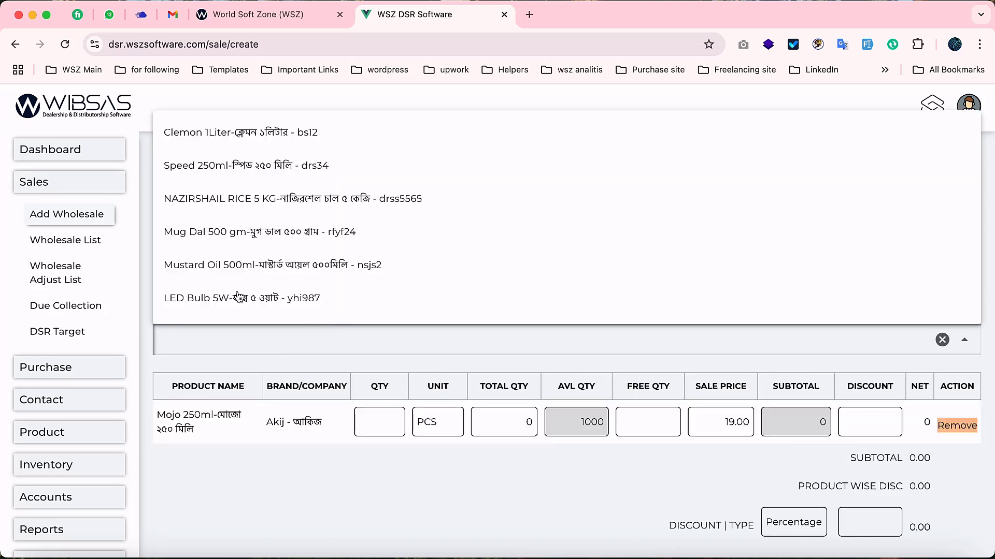
{"action": "left_click", "coordinate": [285, 171]}
{"action": "left_click", "coordinate": [256, 339]}
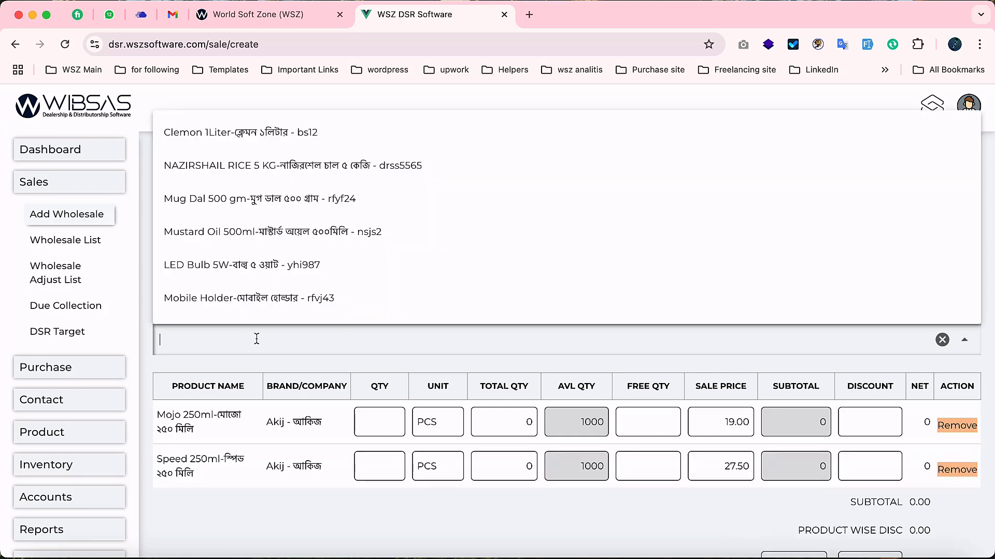
{"action": "left_click", "coordinate": [228, 274]}
{"action": "left_click", "coordinate": [248, 349]}
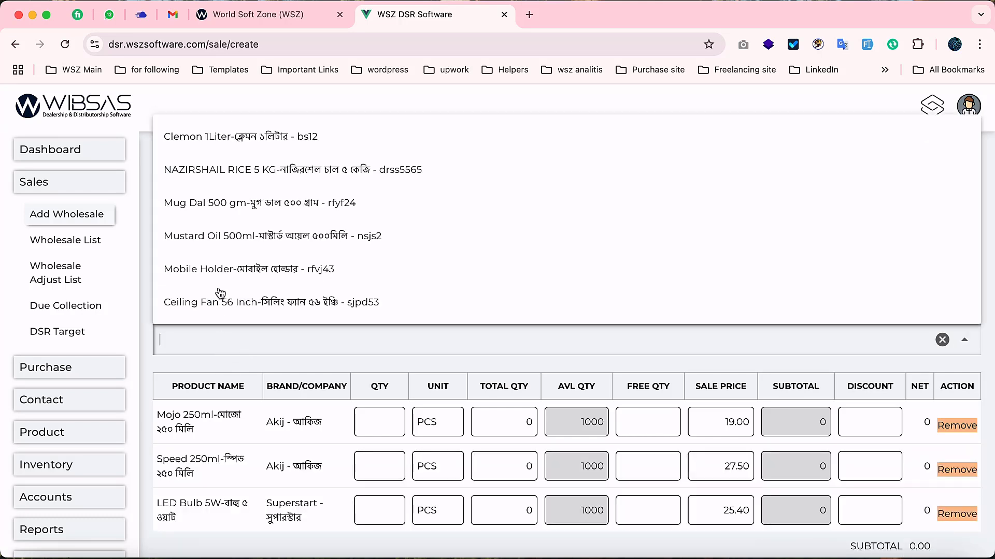
{"action": "left_click", "coordinate": [251, 272]}
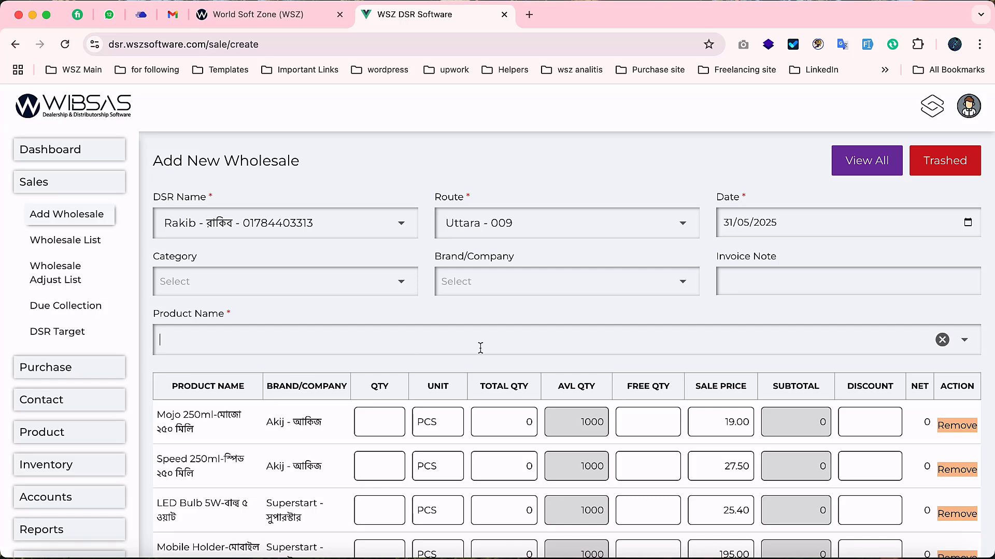
Enter a quantity of 2 for Mojo 250ml, keeping its unit as PCS.
{"action": "scroll", "coordinate": [480, 348], "scroll_direction": "down", "scroll_amount": 5}
{"action": "scroll", "coordinate": [480, 348], "scroll_direction": "up", "scroll_amount": 4}
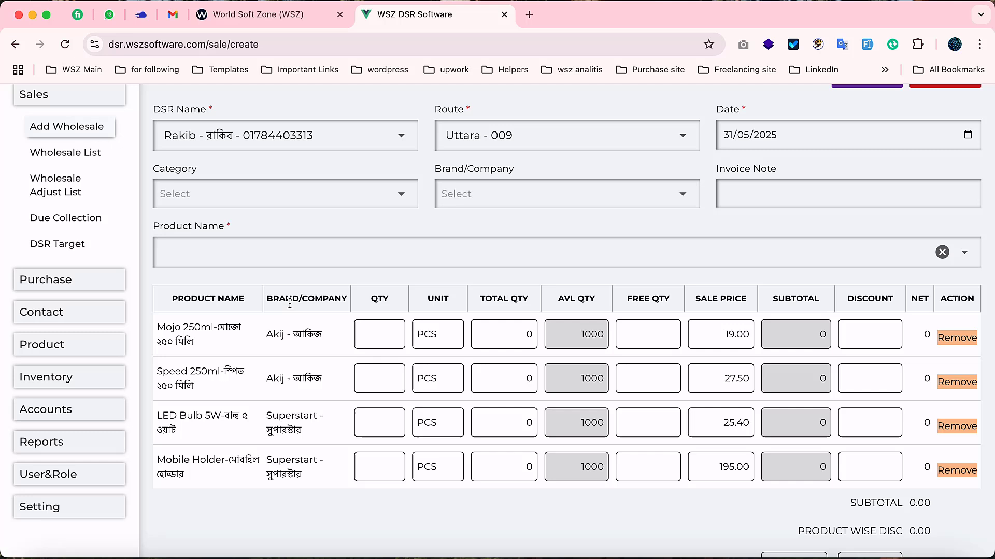
{"action": "left_click", "coordinate": [377, 341]}
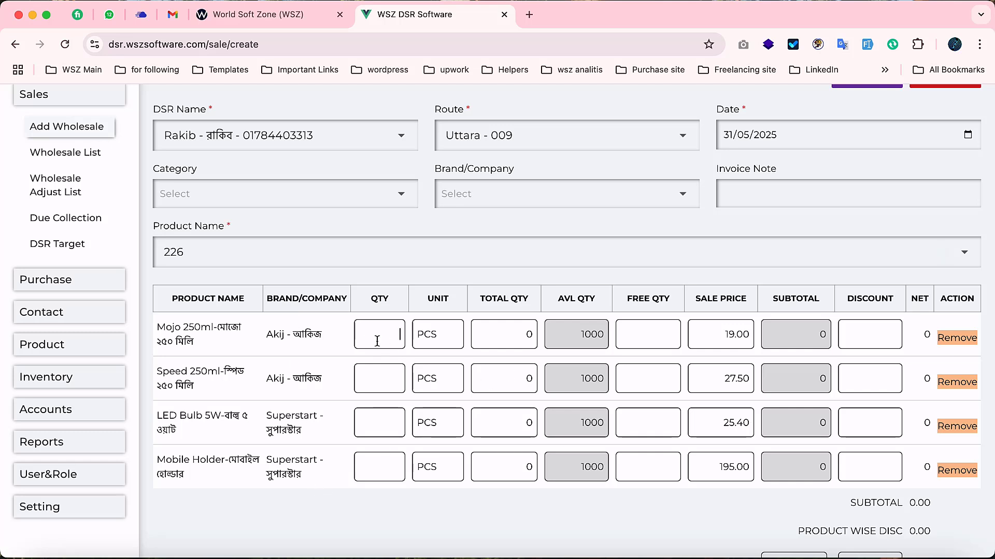
{"action": "left_click", "coordinate": [449, 335]}
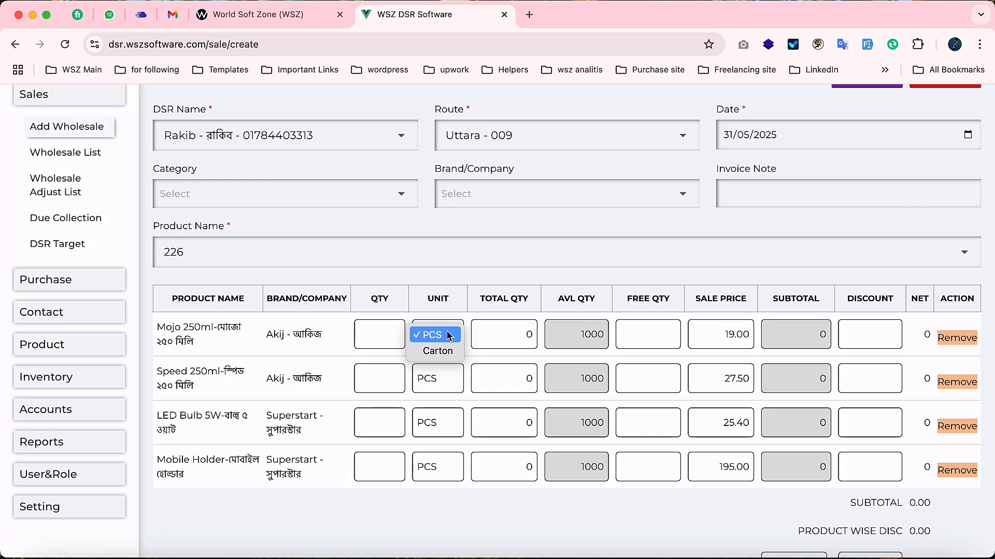
{"action": "left_click", "coordinate": [391, 344]}
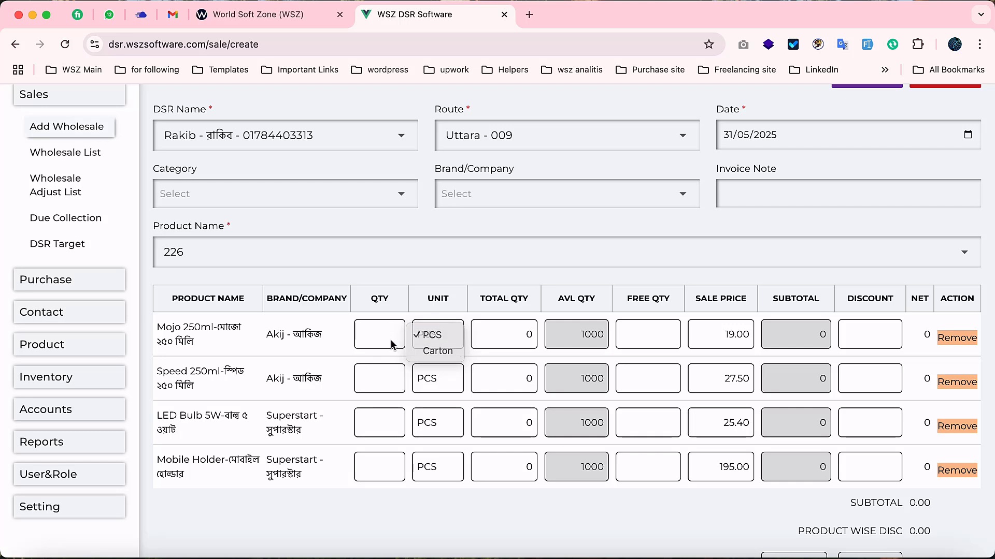
{"action": "type", "text": "2"}
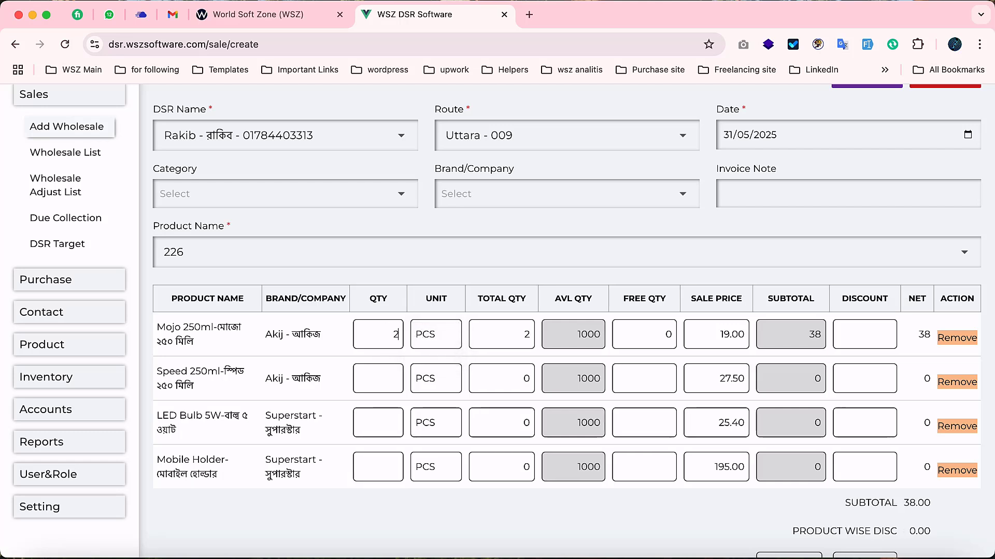
Try Carton as the unit for Mojo 250ml and return it to PCS.
{"action": "left_click", "coordinate": [437, 334]}
{"action": "left_click", "coordinate": [437, 350]}
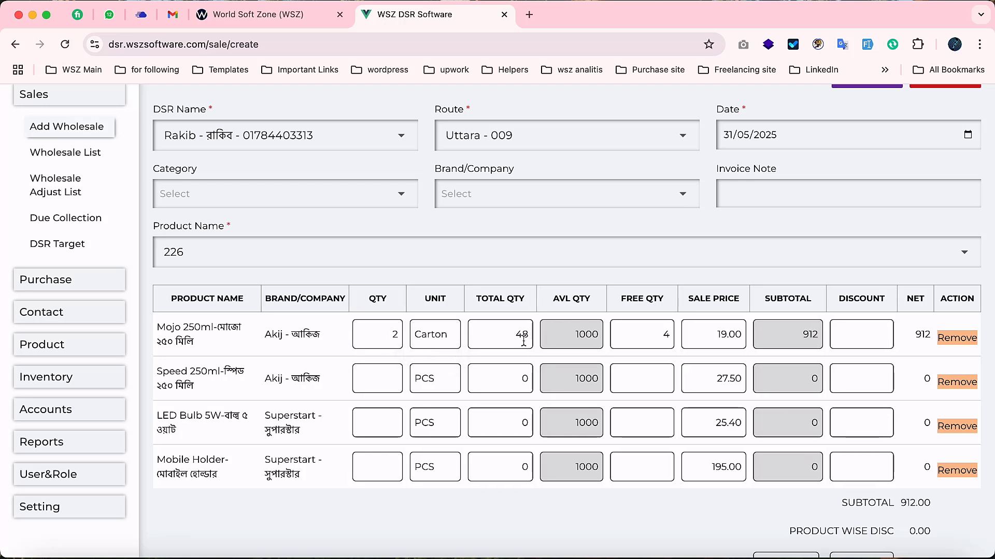
{"action": "left_click", "coordinate": [438, 341]}
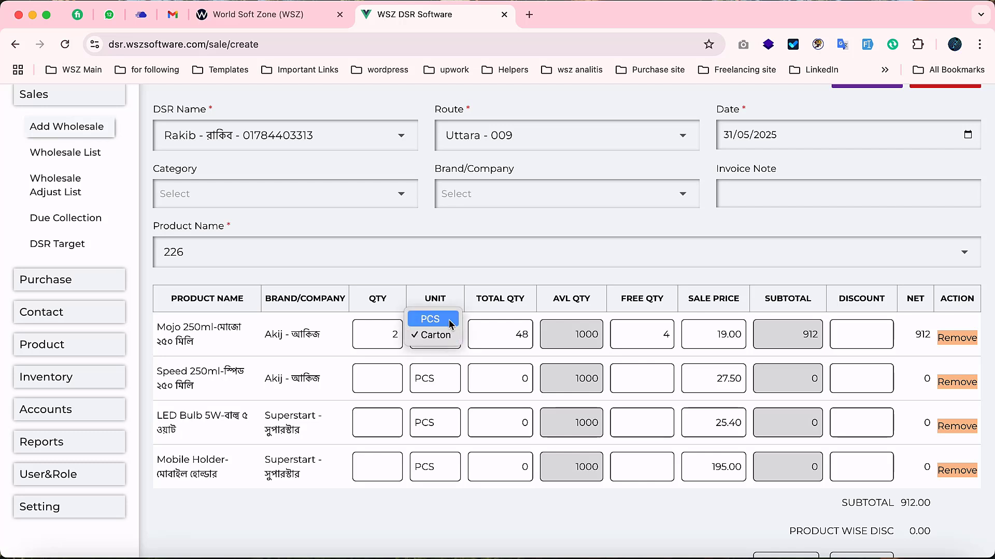
{"action": "left_click", "coordinate": [449, 320]}
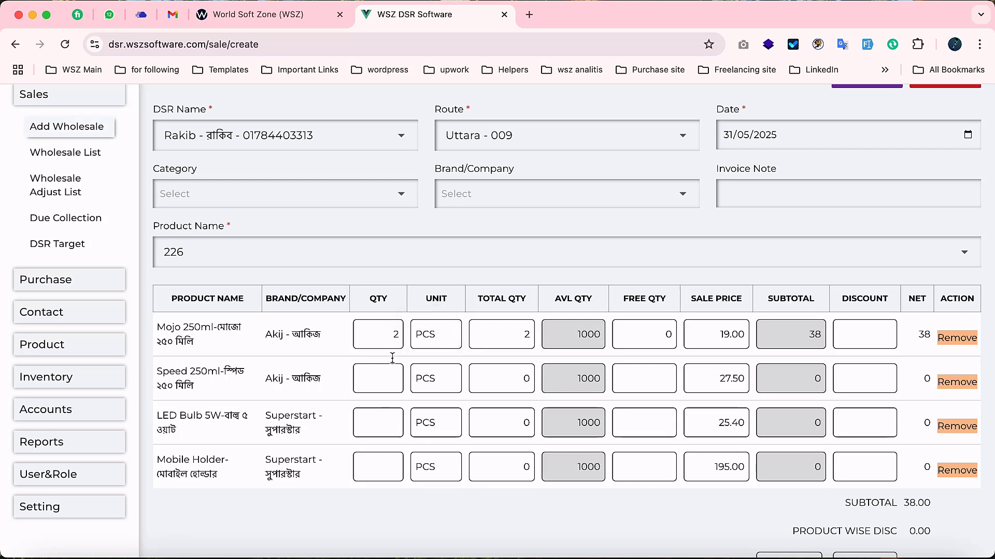
Set the quantities to 20 for Mojo 250ml, 20 for Speed 250ml, 5 for LED Bulb 5W and 5 for Mobile Holder.
{"action": "left_click", "coordinate": [399, 337]}
{"action": "type", "text": "0"}
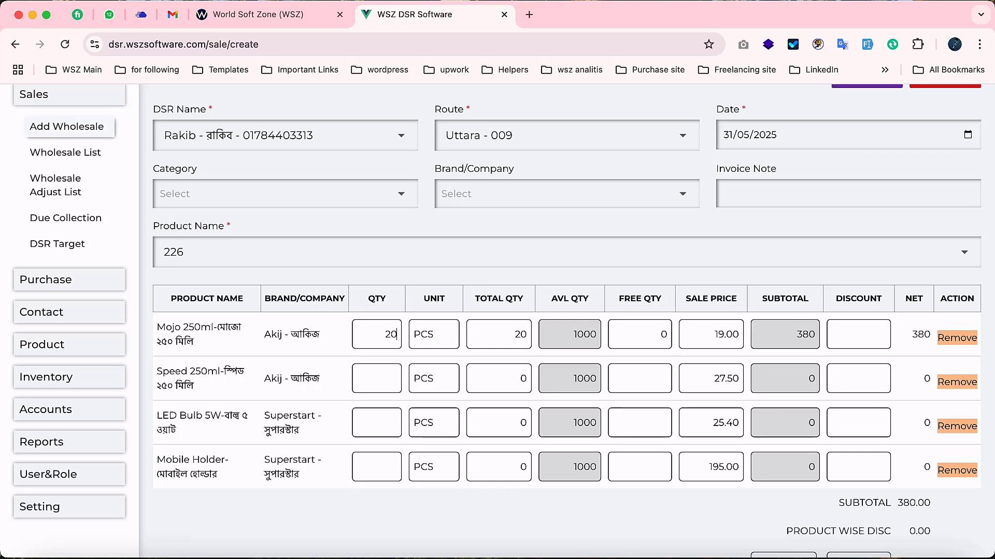
{"action": "left_click", "coordinate": [386, 382]}
{"action": "type", "text": "20"}
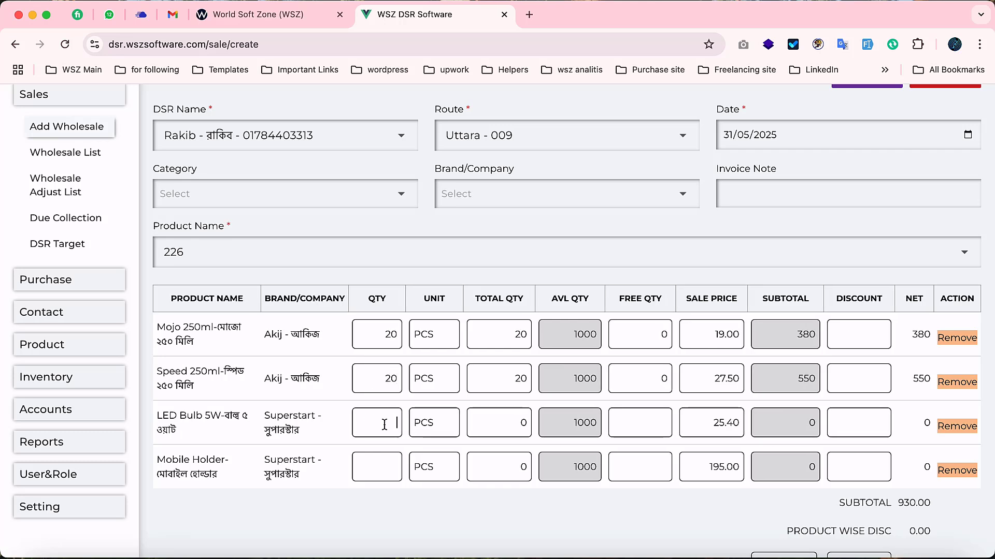
{"action": "type", "text": "5"}
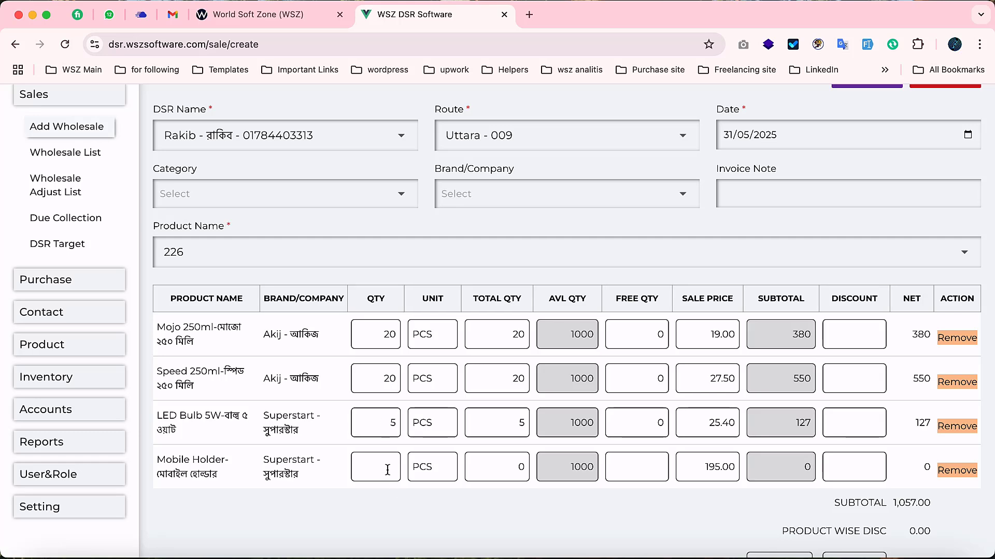
{"action": "left_click", "coordinate": [388, 470]}
{"action": "type", "text": "5"}
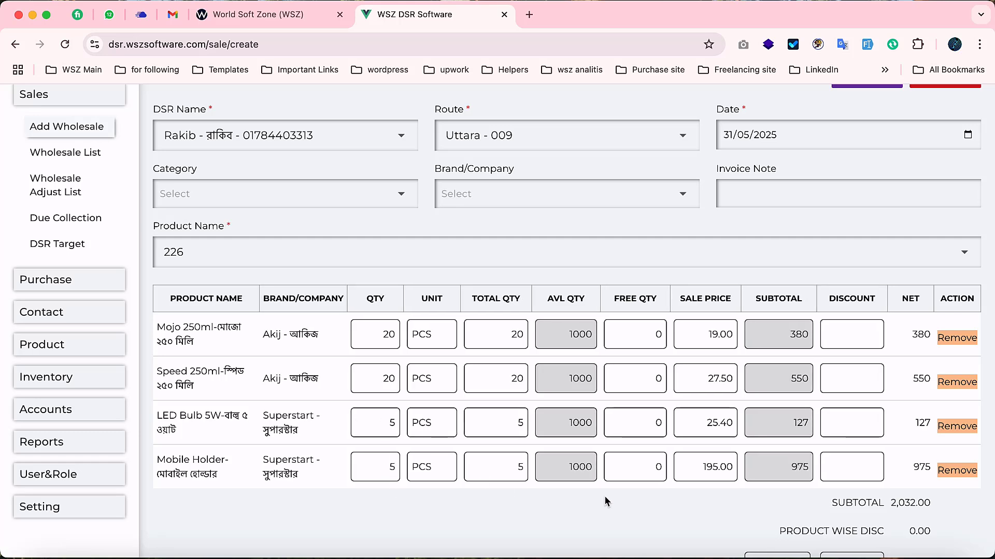
Review the wholesale subtotal and free quantities, and open the section for adding other free products.
{"action": "scroll", "coordinate": [700, 493], "scroll_direction": "down", "scroll_amount": 5}
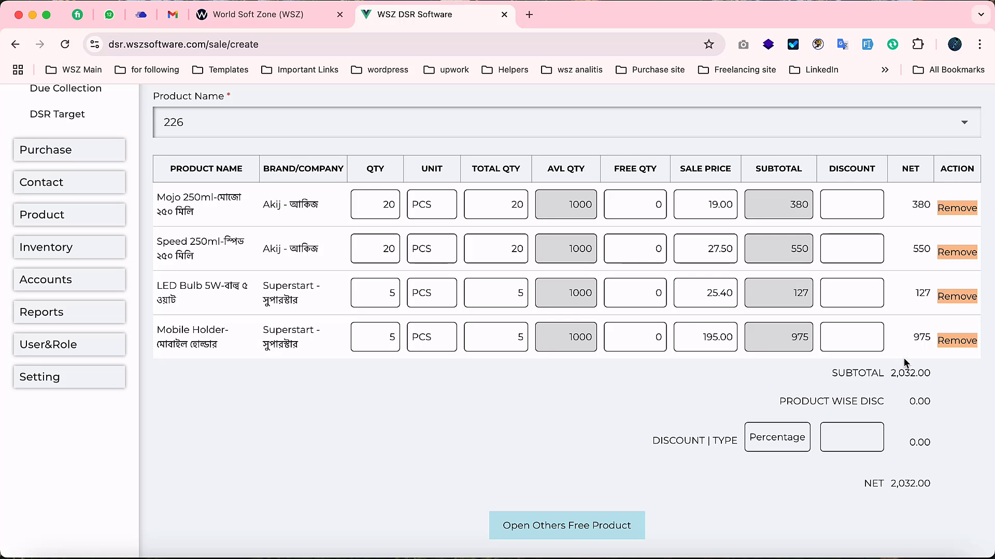
{"action": "double_click", "coordinate": [904, 373]}
{"action": "left_click", "coordinate": [647, 203]}
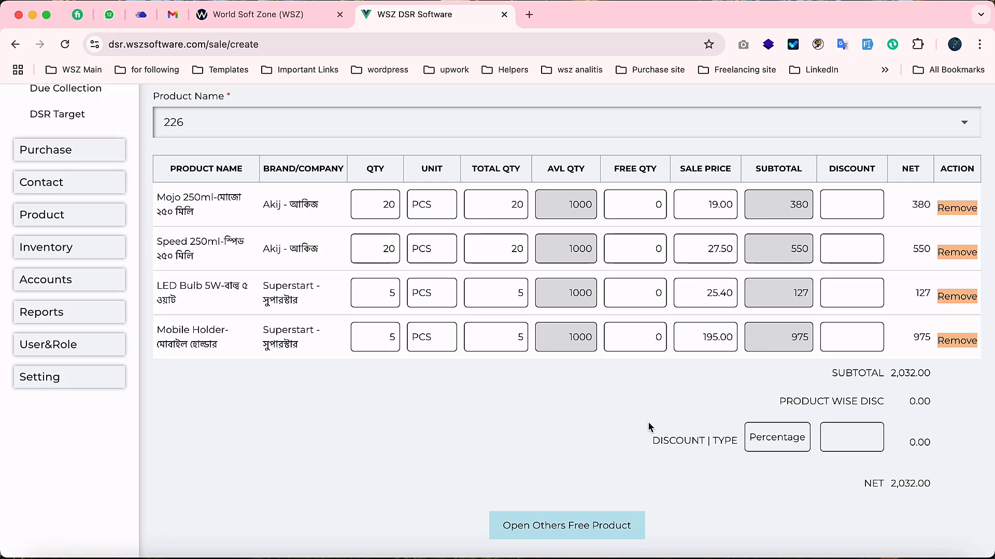
{"action": "scroll", "coordinate": [649, 427], "scroll_direction": "down", "scroll_amount": 4}
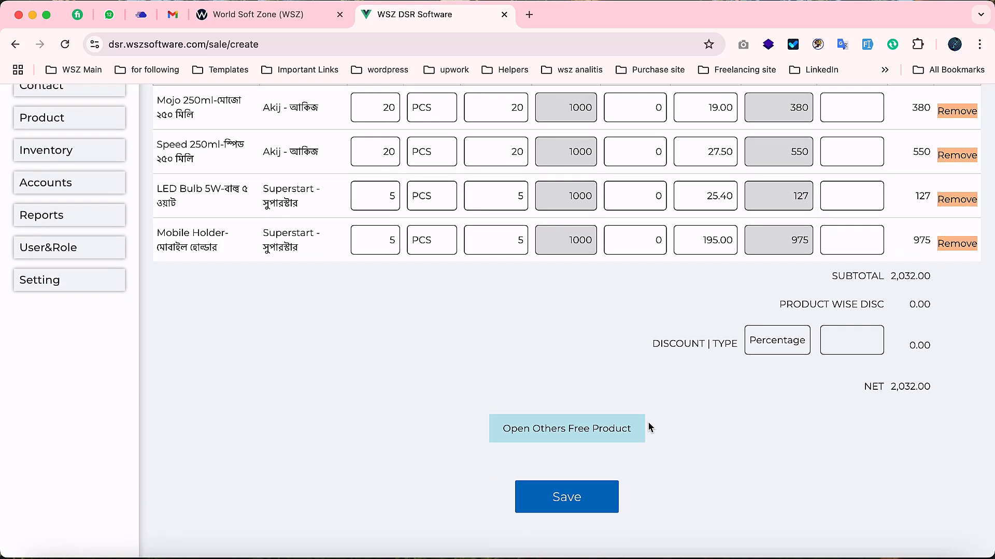
{"action": "left_click", "coordinate": [574, 437]}
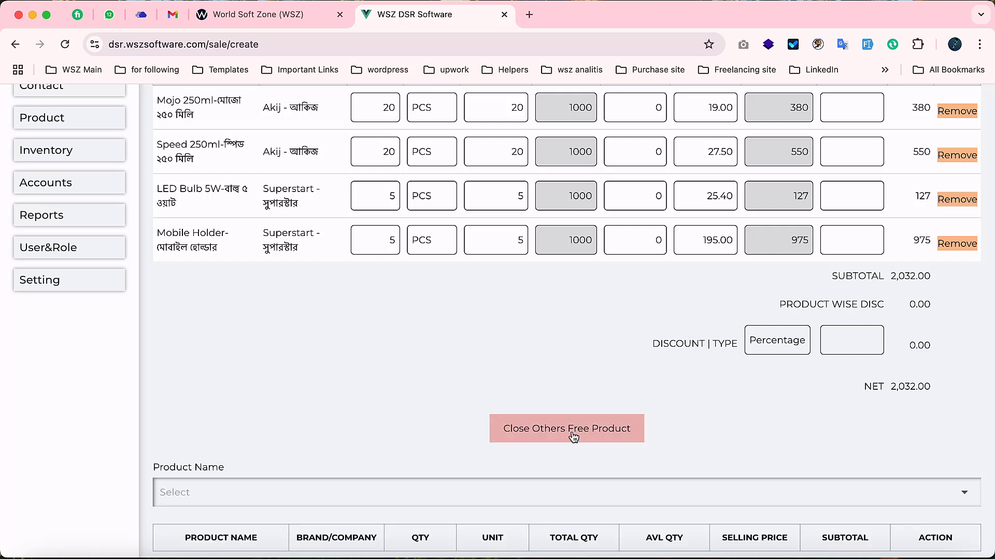
Close the section for other free products, then save the wholesale entry.
{"action": "scroll", "coordinate": [407, 456], "scroll_direction": "down", "scroll_amount": 5}
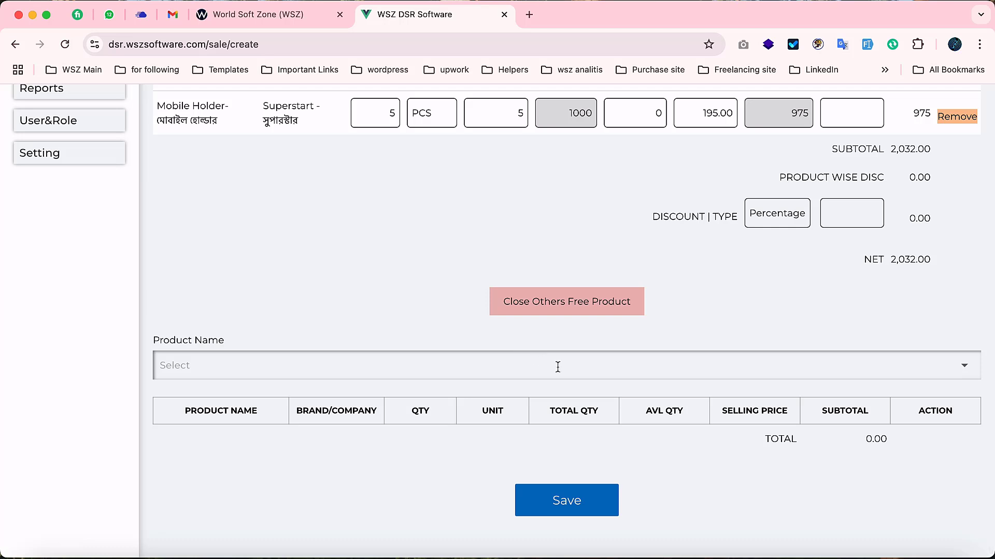
{"action": "scroll", "coordinate": [754, 257], "scroll_direction": "up", "scroll_amount": 8}
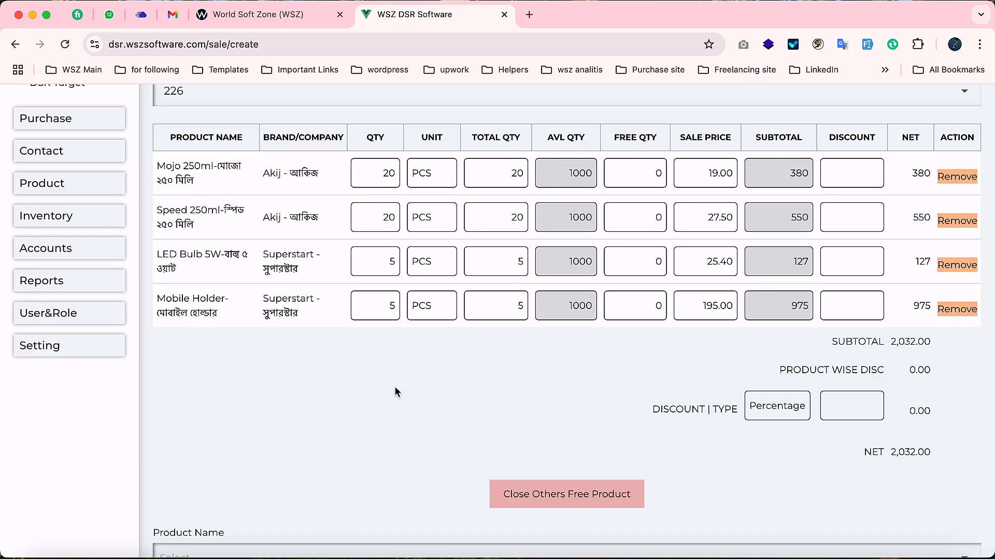
{"action": "scroll", "coordinate": [395, 386], "scroll_direction": "down", "scroll_amount": 6}
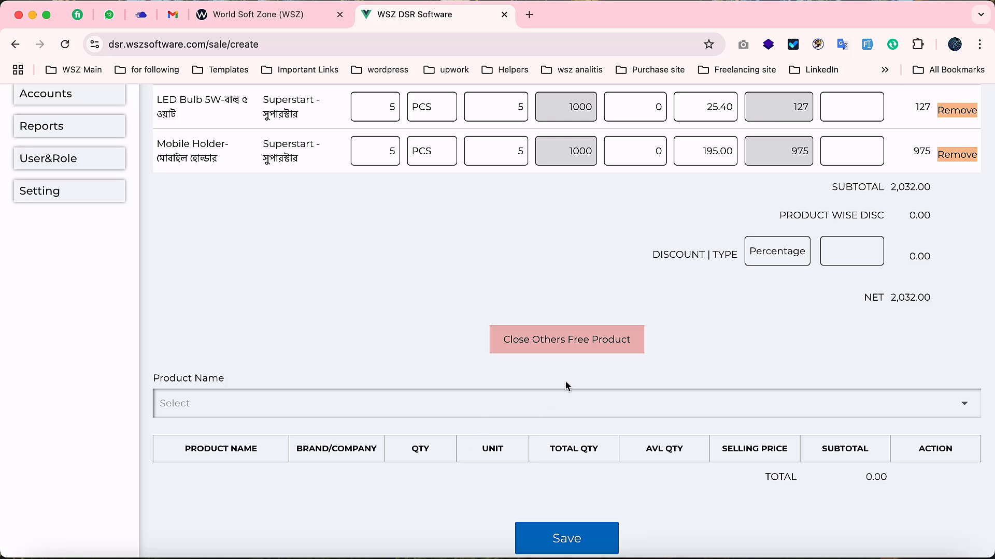
{"action": "left_click", "coordinate": [587, 346]}
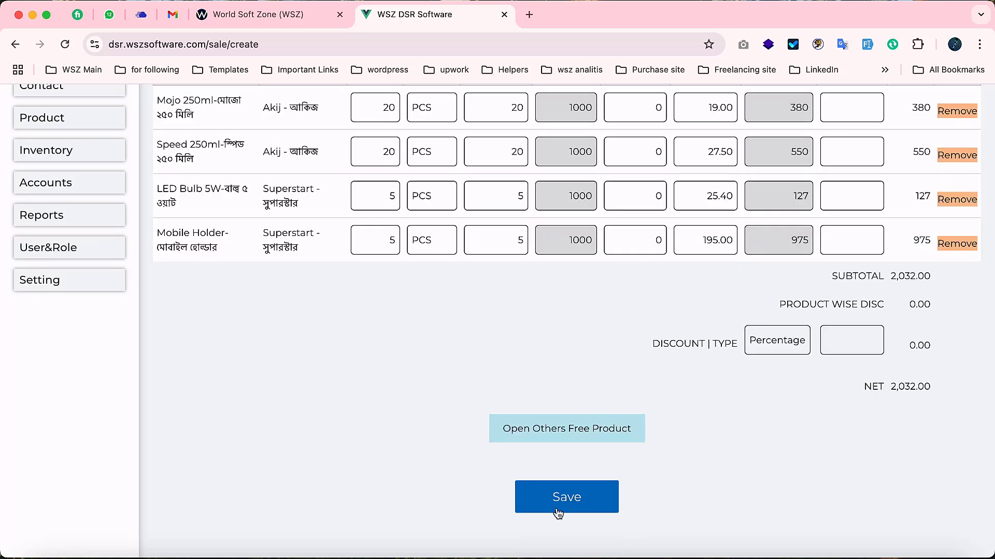
{"action": "left_click", "coordinate": [590, 501]}
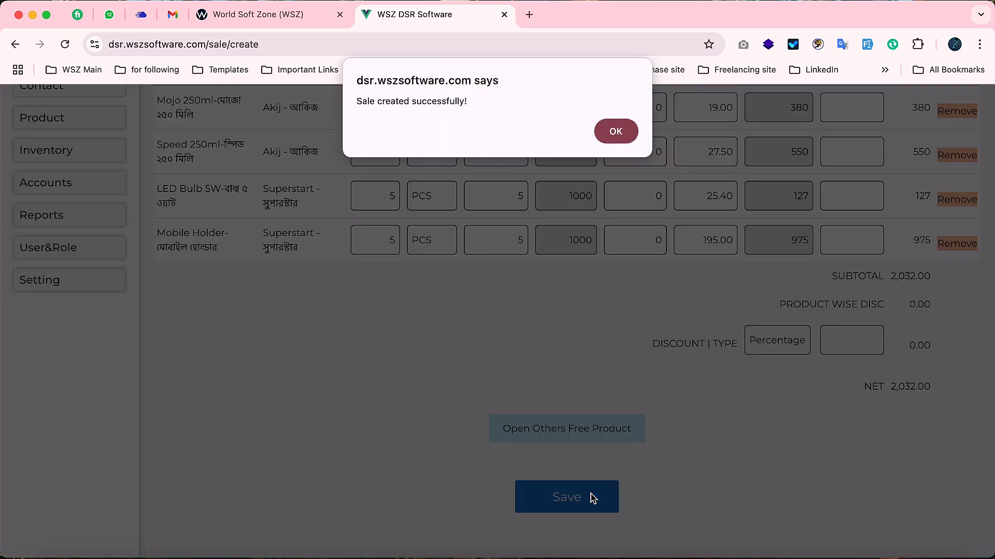
{"action": "left_click", "coordinate": [629, 135]}
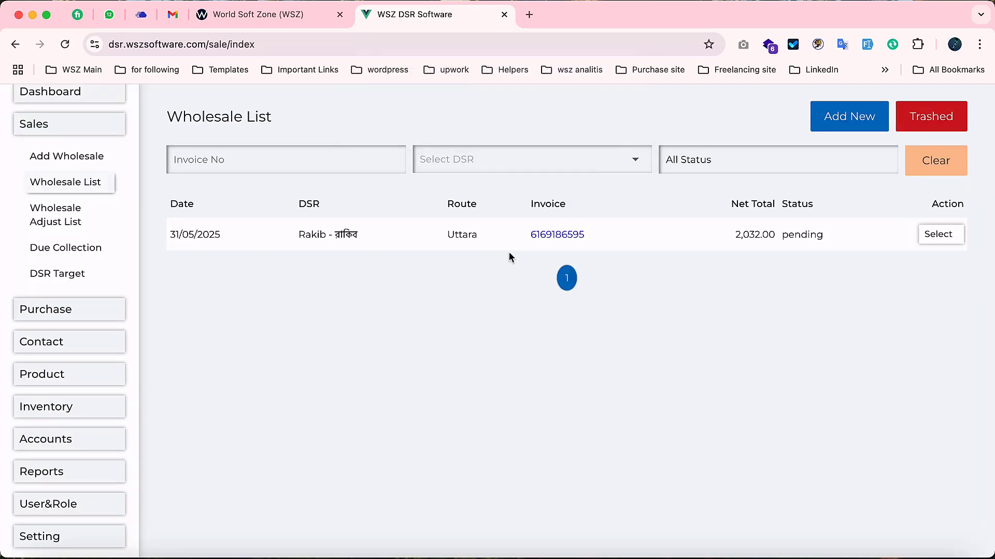
Open the new wholesale entry's invoice and preview its printout without saving it.
{"action": "left_click", "coordinate": [573, 236]}
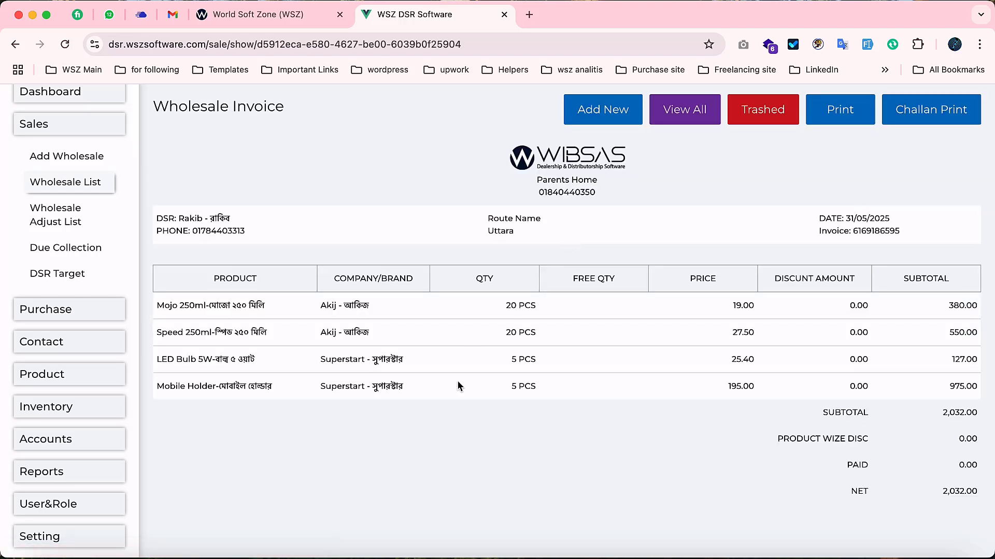
{"action": "left_click", "coordinate": [853, 123]}
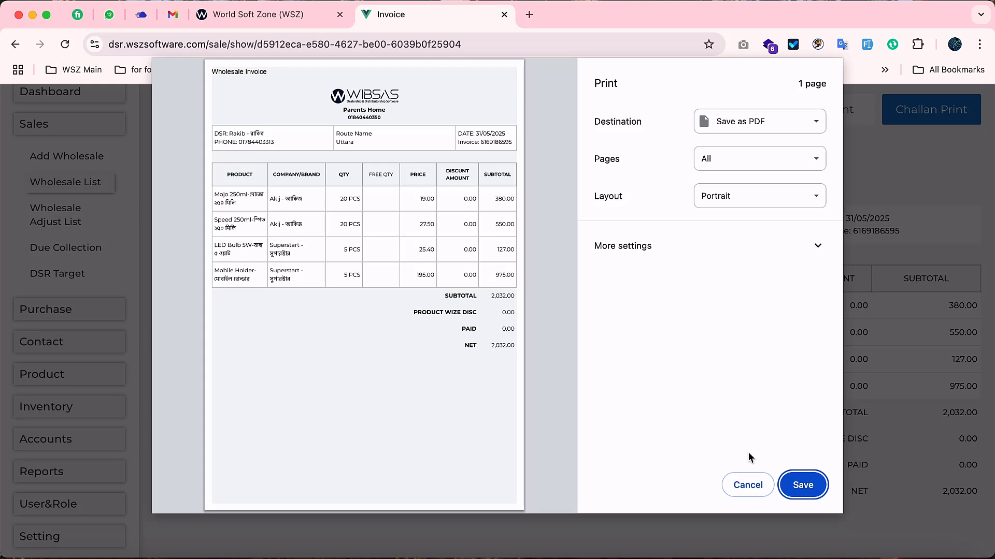
{"action": "left_click", "coordinate": [747, 486]}
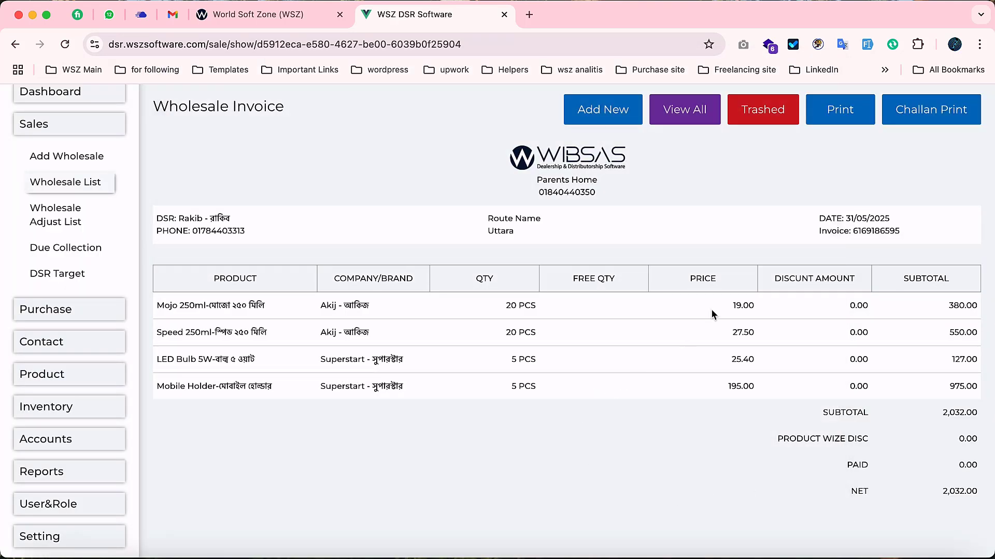
Open the adjustment for the pending wholesale and enter return quantities of 5 for Mojo 250ml and 5 for Speed 250ml.
{"action": "left_click", "coordinate": [72, 190]}
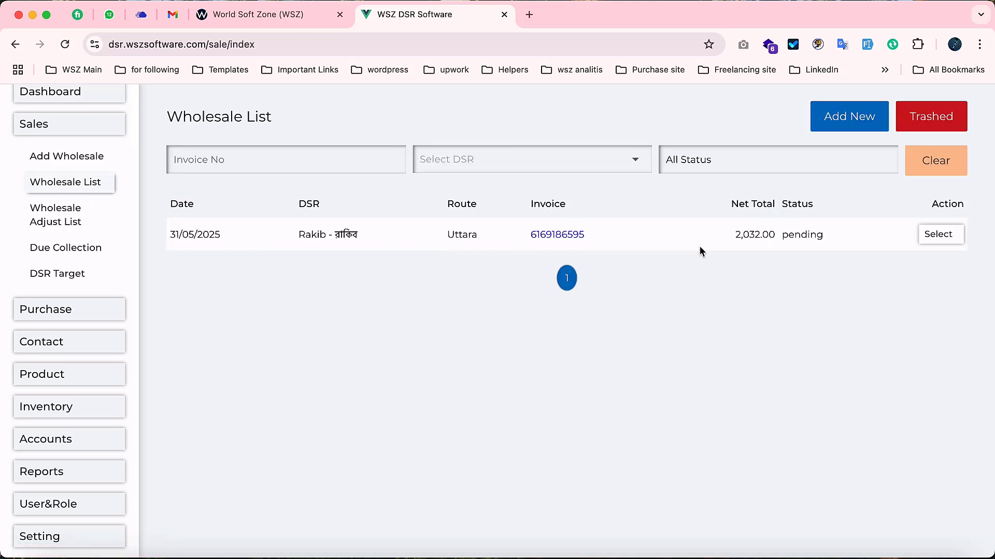
{"action": "left_click", "coordinate": [938, 238]}
{"action": "left_click", "coordinate": [887, 270]}
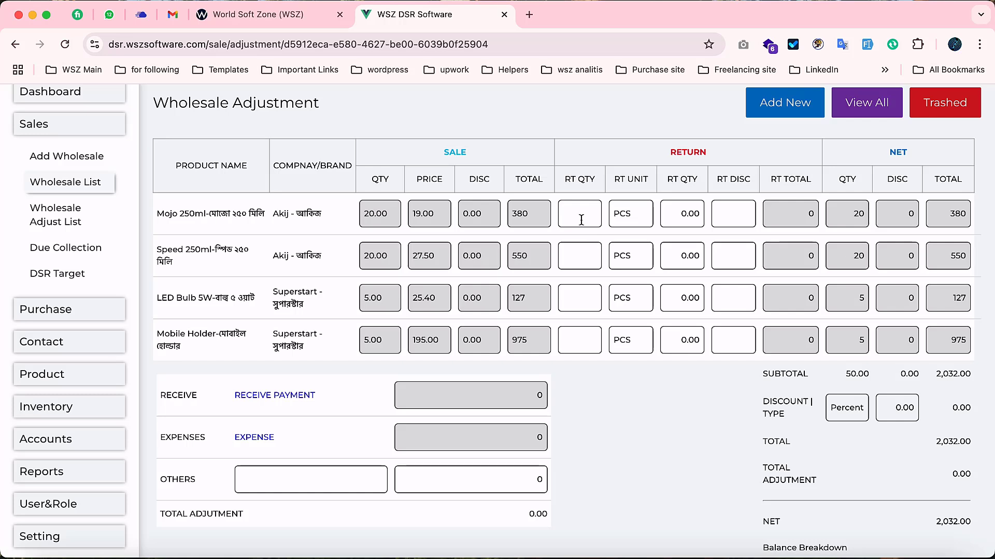
{"action": "type", "text": "5"}
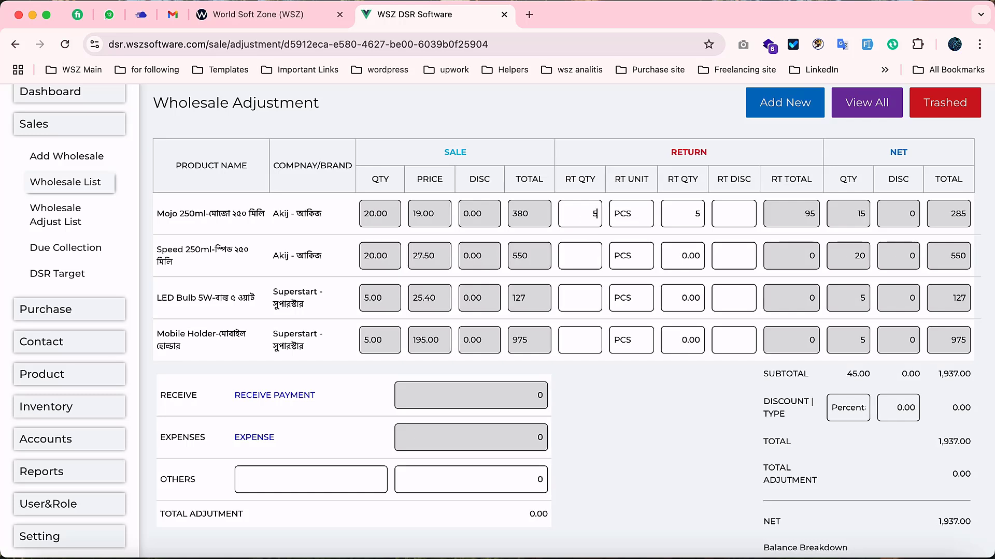
{"action": "left_click", "coordinate": [589, 256]}
{"action": "type", "text": "5"}
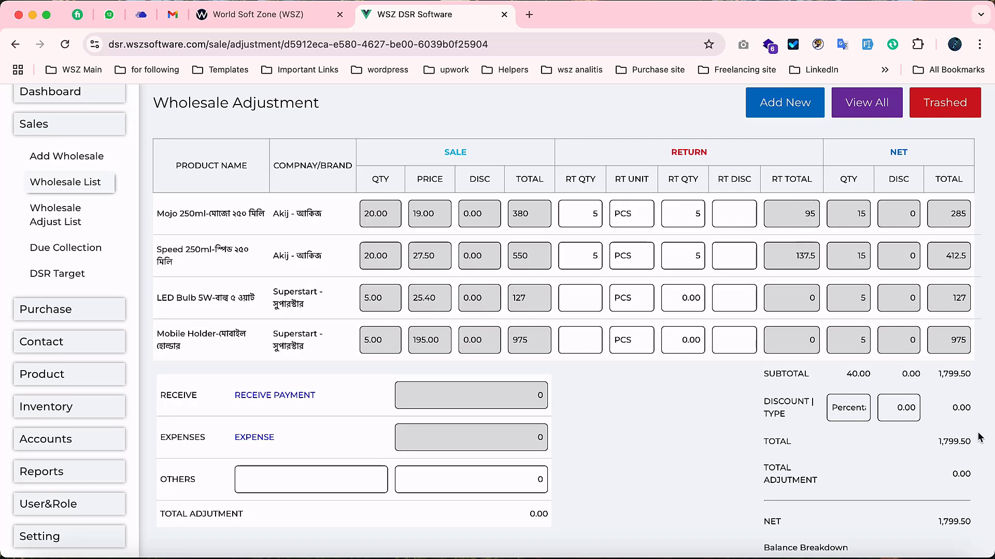
{"action": "double_click", "coordinate": [950, 444]}
Add a received payment of 1000 to the Cash account in the wholesale adjustment.
{"action": "scroll", "coordinate": [738, 419], "scroll_direction": "down", "scroll_amount": 5}
{"action": "scroll", "coordinate": [738, 419], "scroll_direction": "up", "scroll_amount": 3}
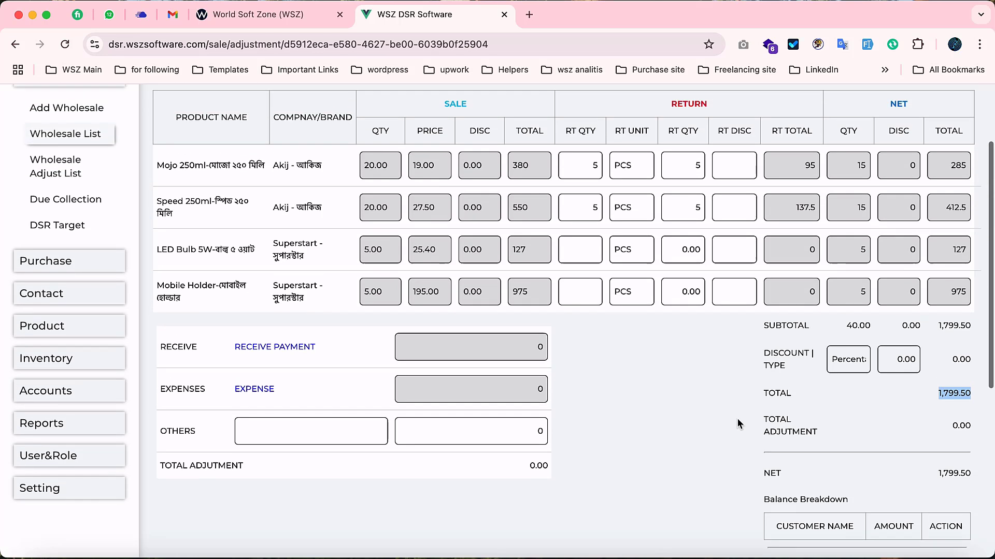
{"action": "scroll", "coordinate": [738, 418], "scroll_direction": "up", "scroll_amount": 1}
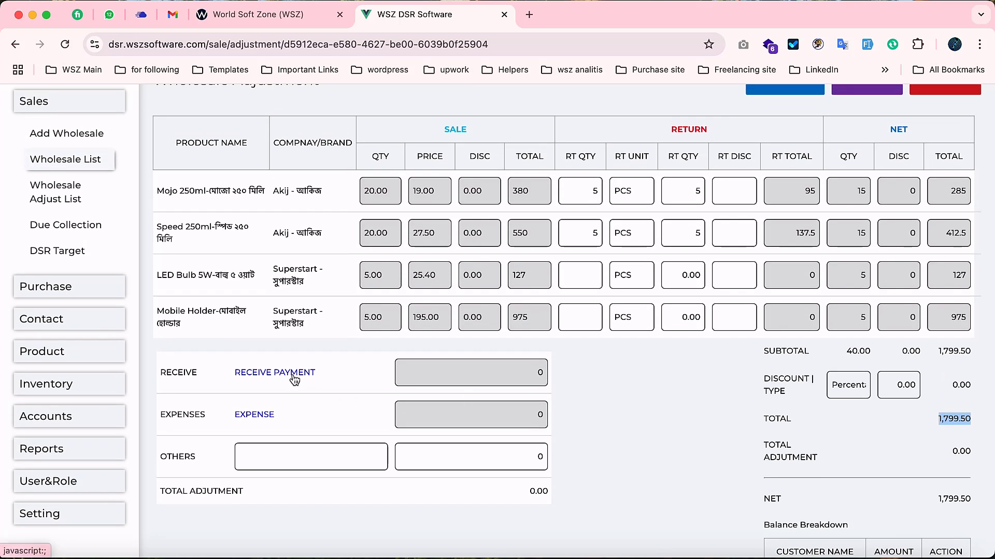
{"action": "left_click", "coordinate": [273, 375]}
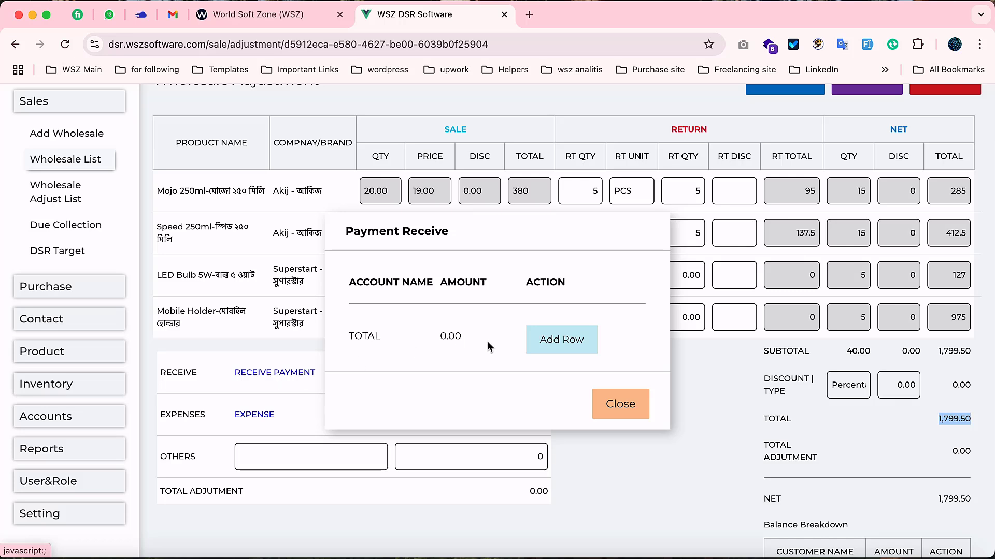
{"action": "left_click", "coordinate": [561, 339]}
{"action": "left_click", "coordinate": [422, 302]}
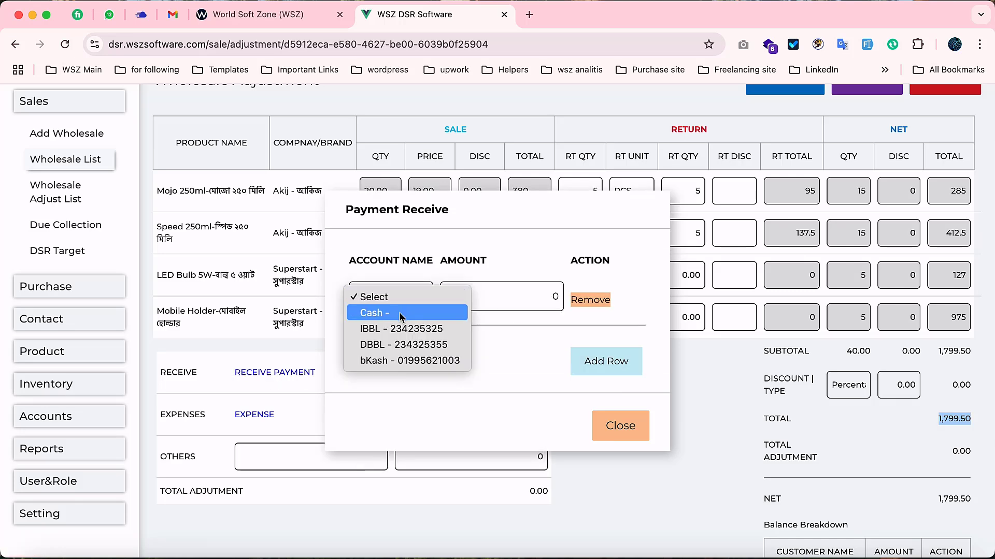
{"action": "left_click", "coordinate": [414, 312]}
{"action": "left_click", "coordinate": [549, 299]}
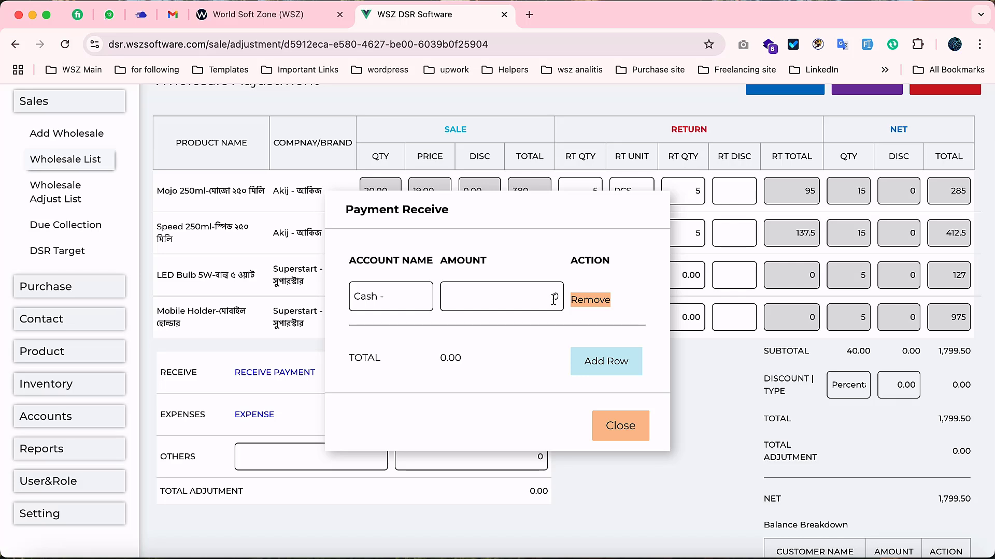
{"action": "type", "text": "1"}
{"action": "key", "text": "BackSpace"}
{"action": "key", "text": "BackSpace"}
{"action": "type", "text": "1000"}
Add a second received payment of 500 to the bKash account and close the payment dialog.
{"action": "left_click", "coordinate": [604, 363]}
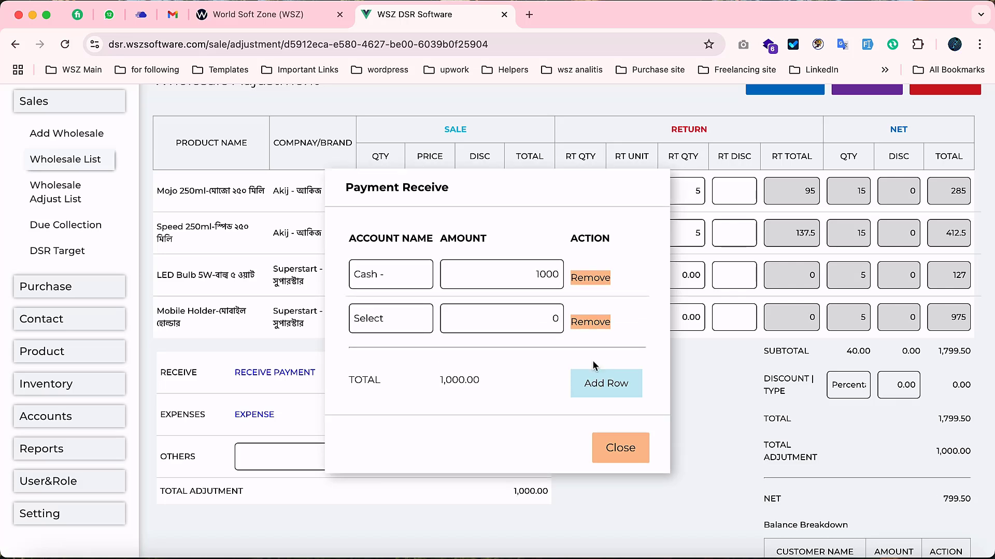
{"action": "left_click", "coordinate": [412, 311]}
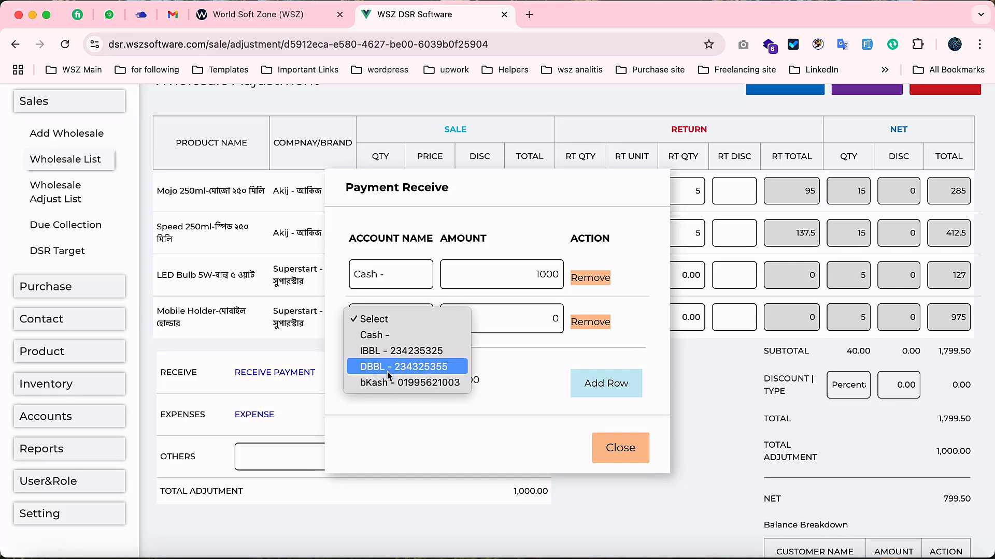
{"action": "left_click", "coordinate": [486, 341]}
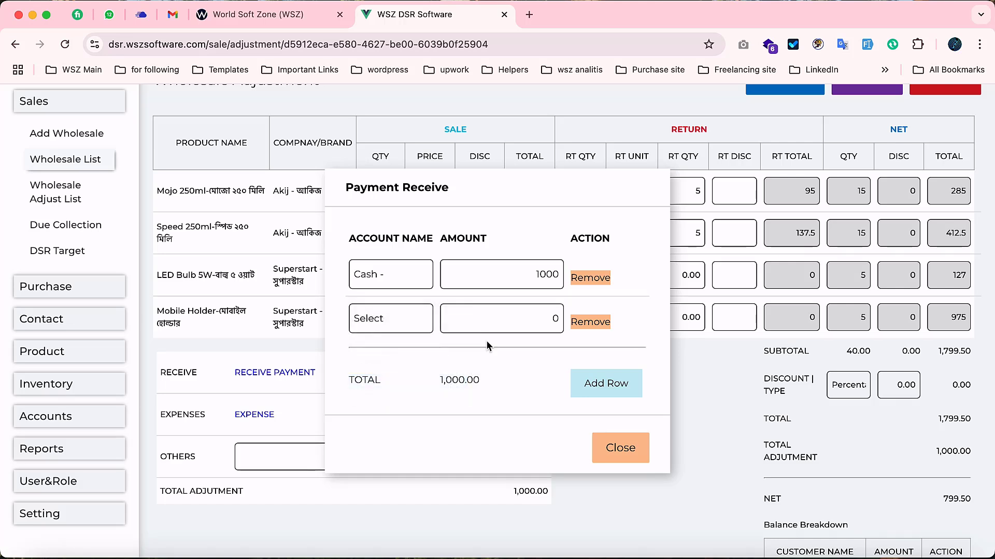
{"action": "left_click", "coordinate": [559, 322]}
{"action": "type", "text": "500"}
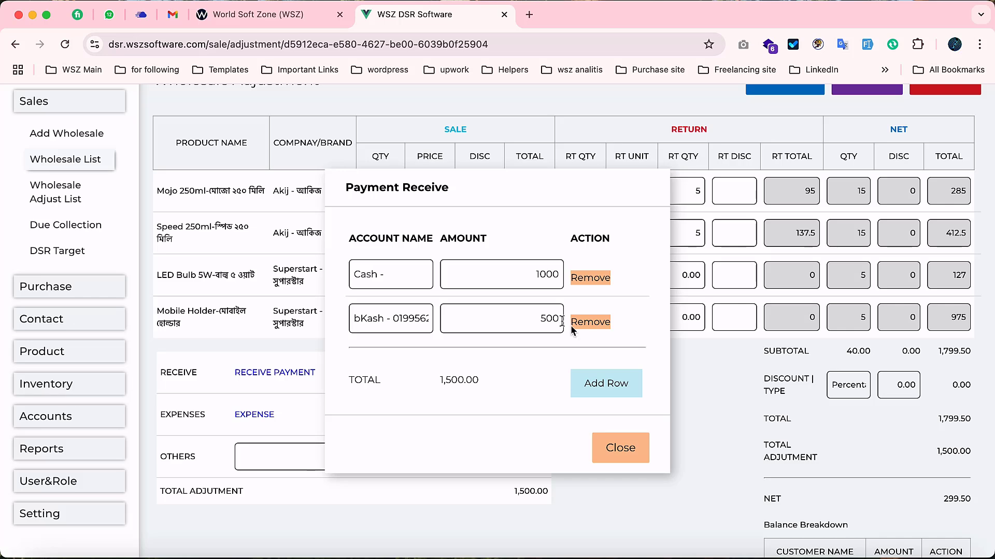
{"action": "left_click", "coordinate": [619, 449]}
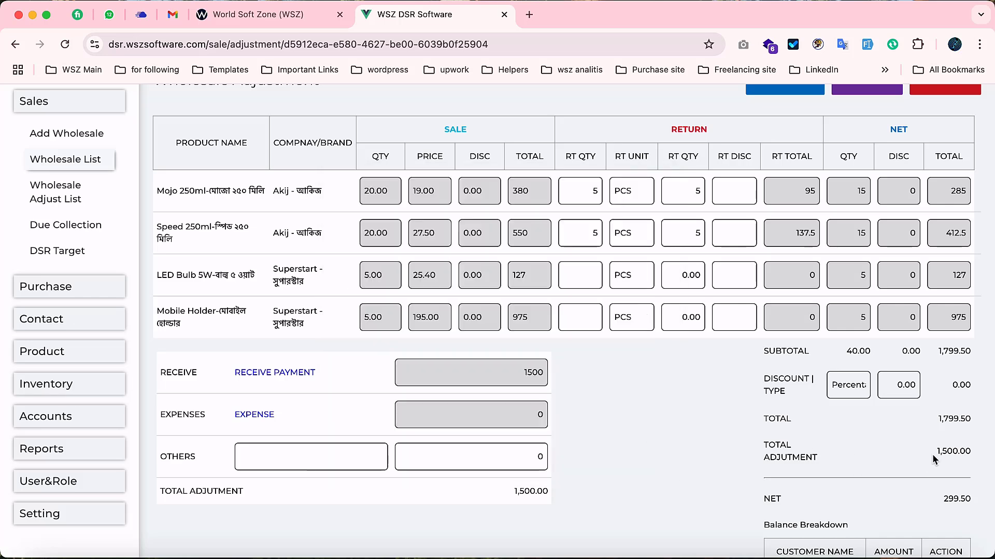
Check the adjustment and net totals, and add a Transport expense of 100 to the wholesale adjustment.
{"action": "scroll", "coordinate": [933, 456], "scroll_direction": "down", "scroll_amount": 3}
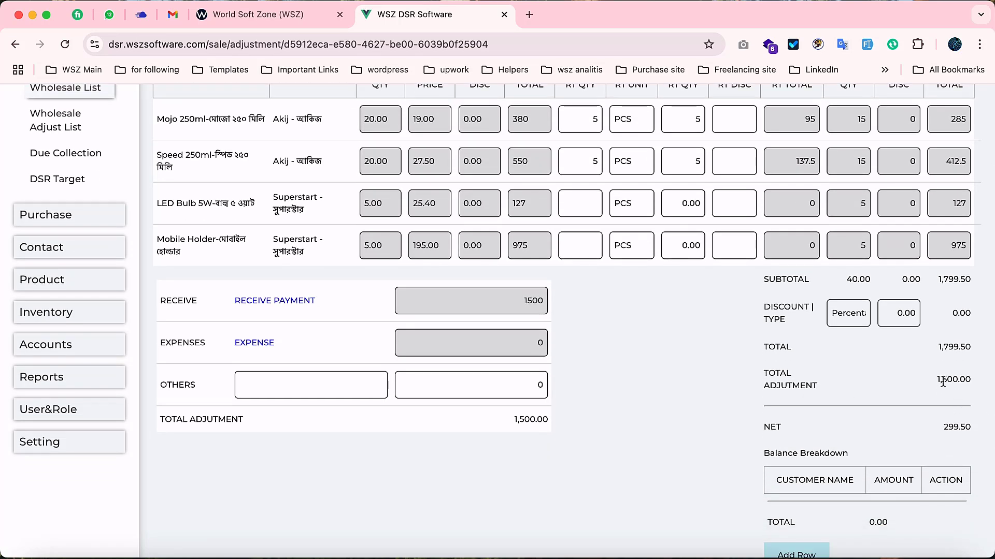
{"action": "double_click", "coordinate": [942, 382]}
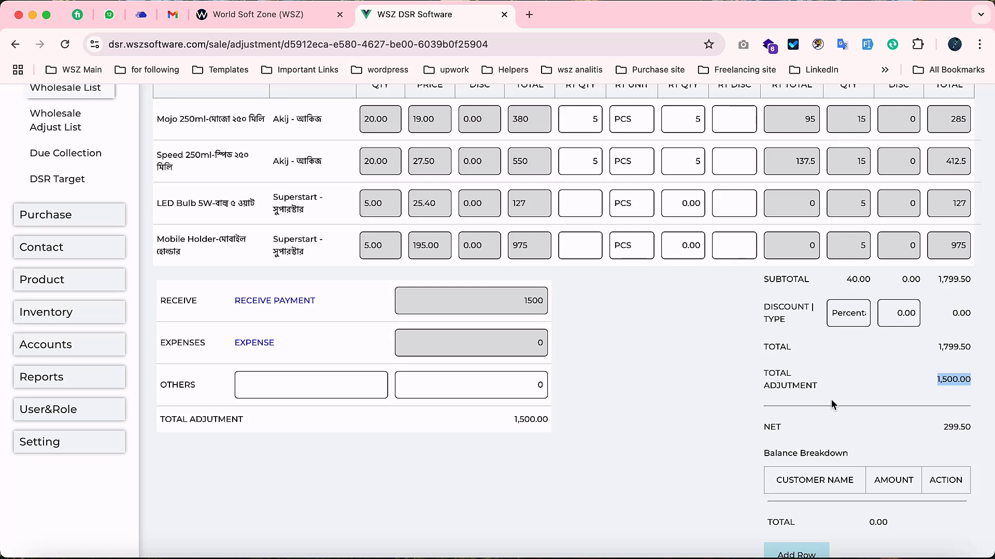
{"action": "double_click", "coordinate": [956, 428]}
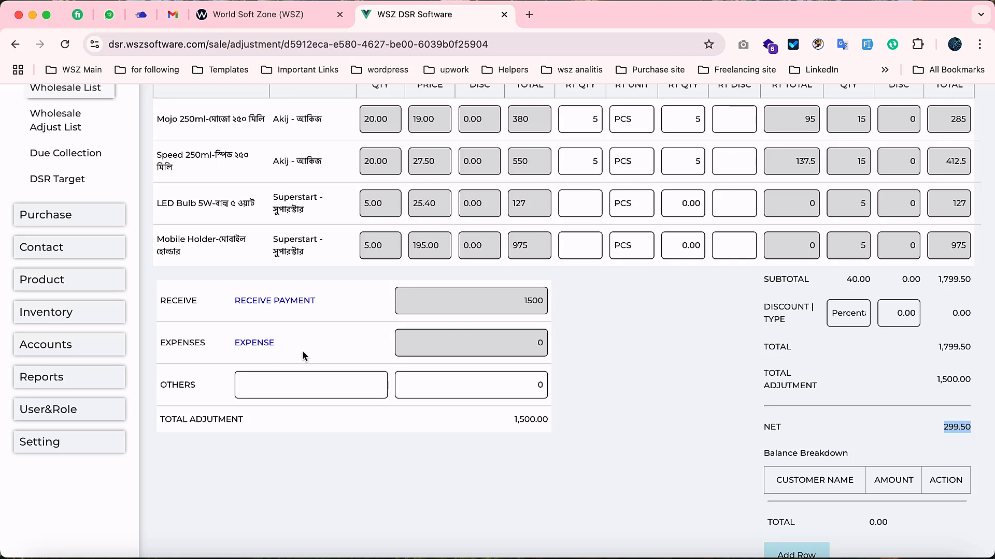
{"action": "left_click", "coordinate": [255, 343]}
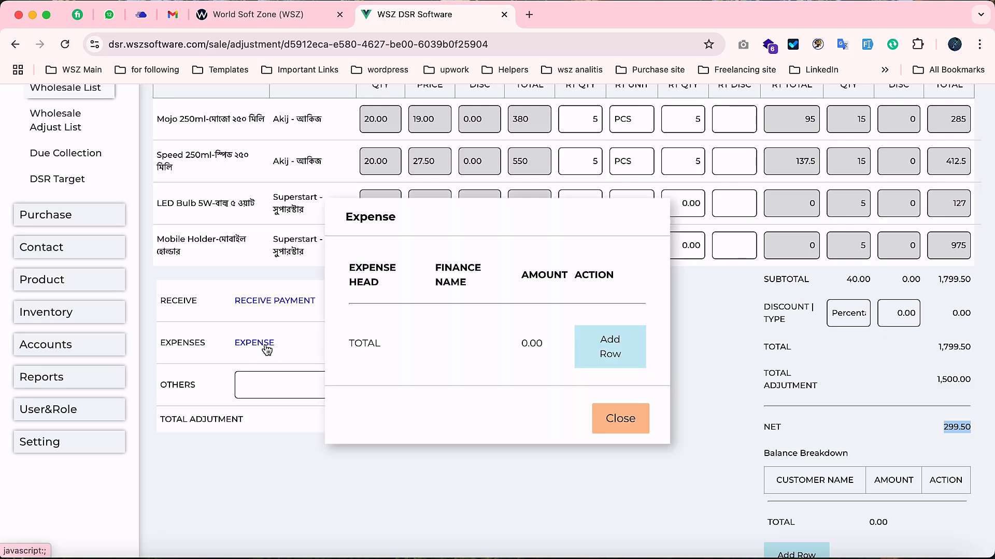
{"action": "left_click", "coordinate": [610, 343]}
{"action": "left_click", "coordinate": [409, 297]}
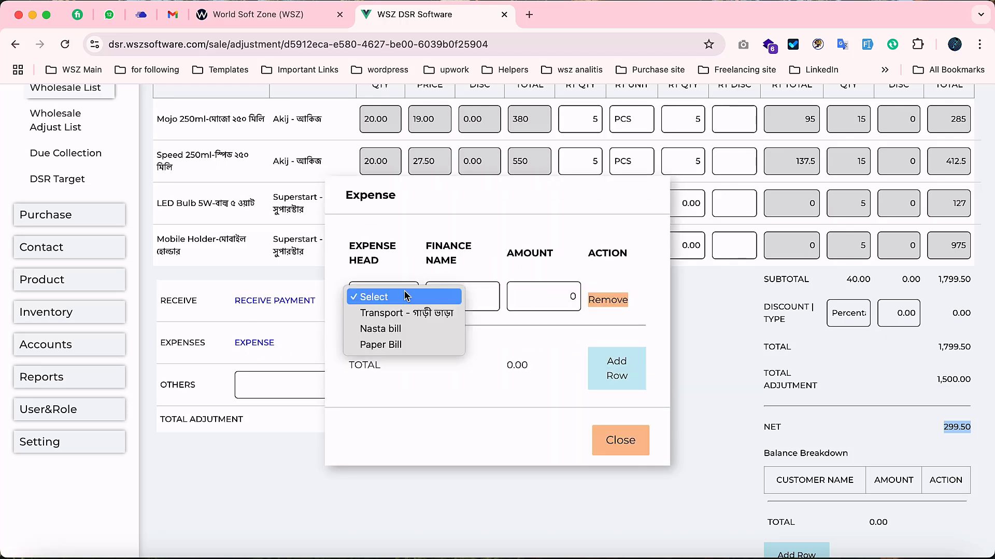
{"action": "left_click", "coordinate": [429, 316]}
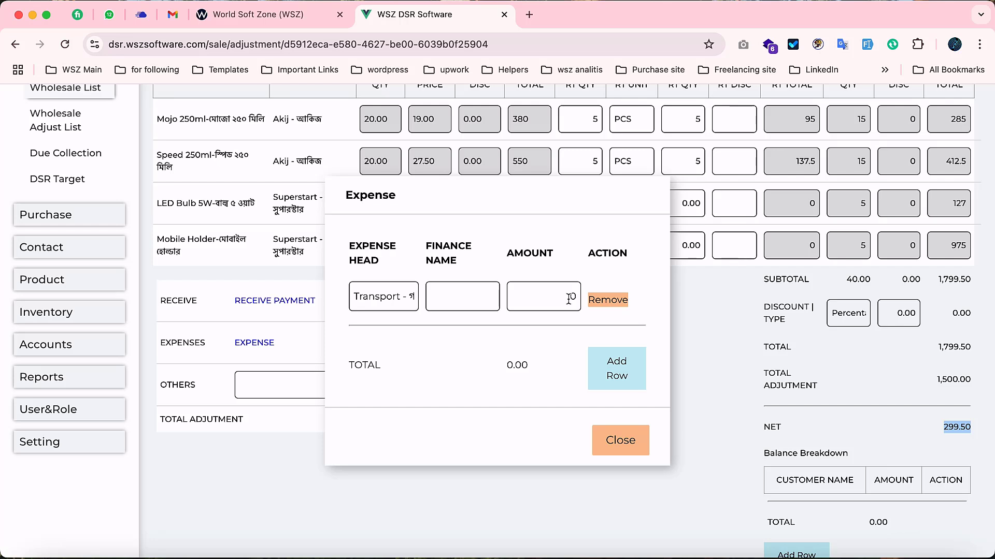
{"action": "left_click", "coordinate": [573, 298]}
{"action": "type", "text": "100"}
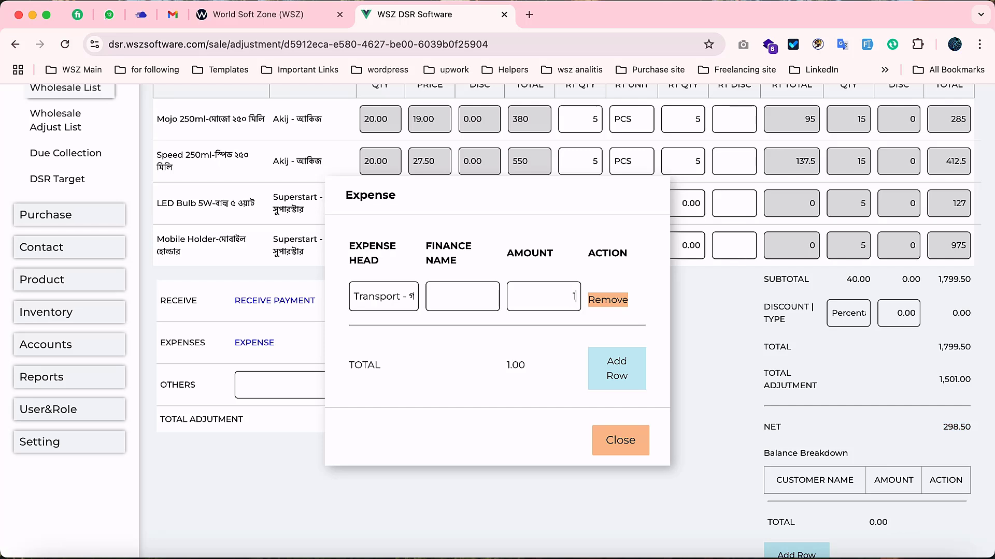
{"action": "left_click", "coordinate": [618, 442]}
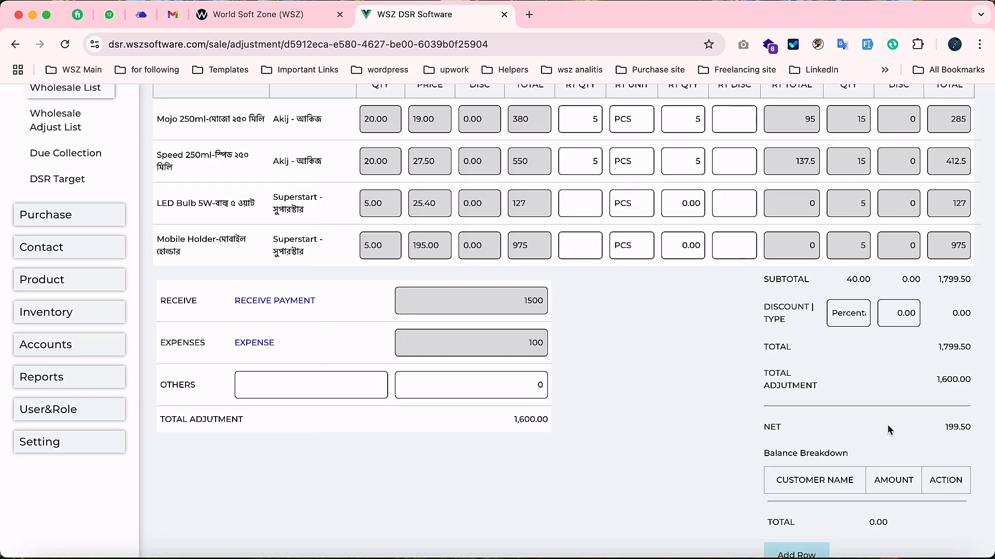
Add a balance breakdown row for Parul Store with an amount of 100 to the wholesale adjustment.
{"action": "scroll", "coordinate": [618, 442], "scroll_direction": "down", "scroll_amount": 4}
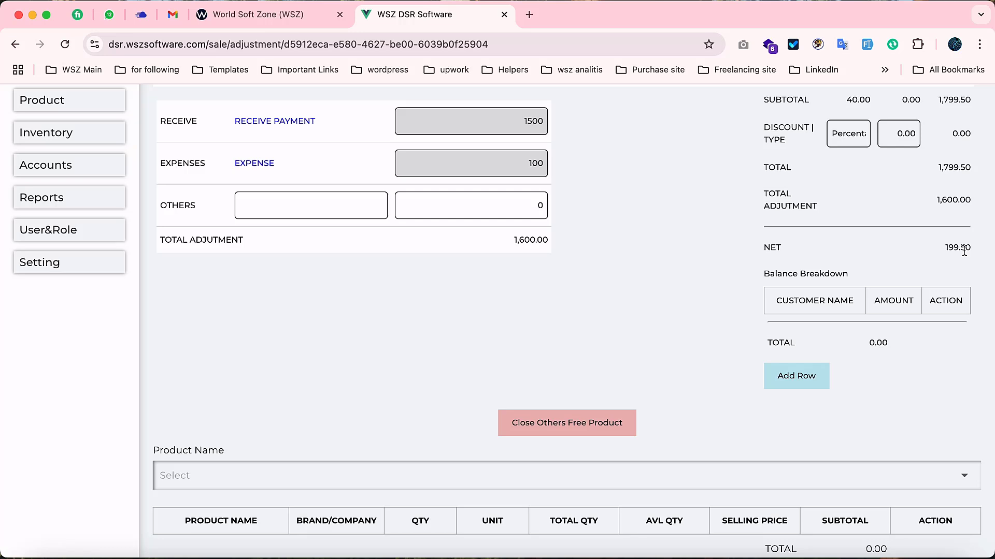
{"action": "left_click", "coordinate": [799, 377]}
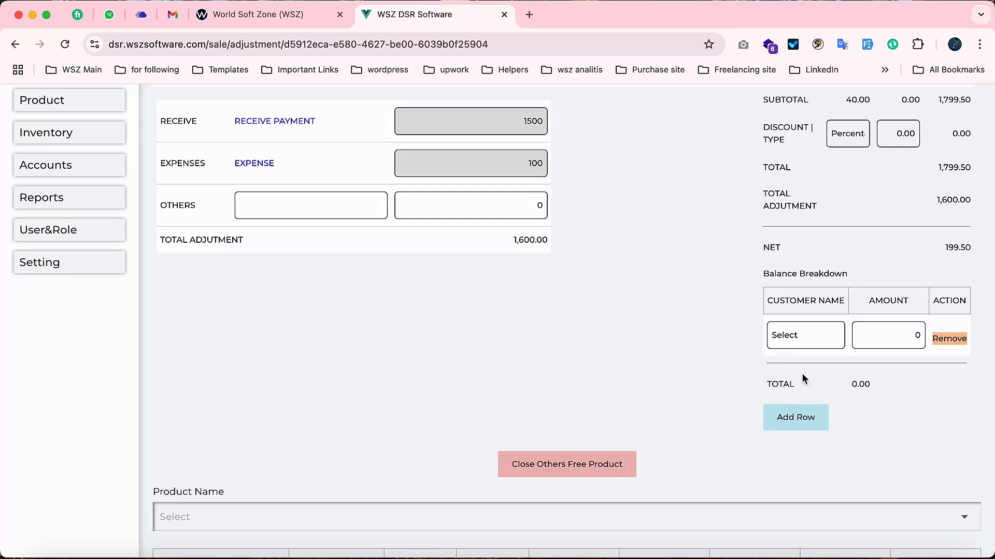
{"action": "left_click", "coordinate": [824, 336]}
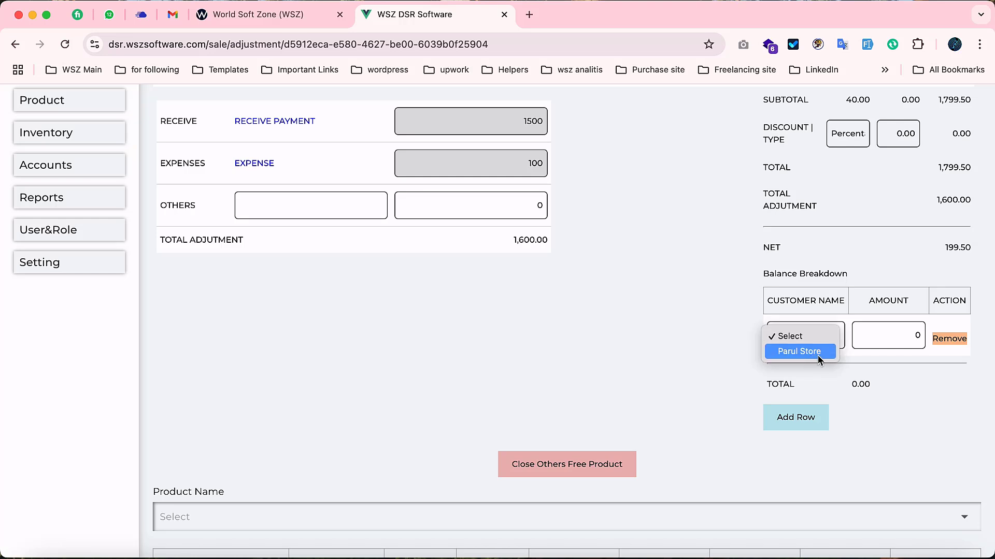
{"action": "left_click", "coordinate": [818, 355]}
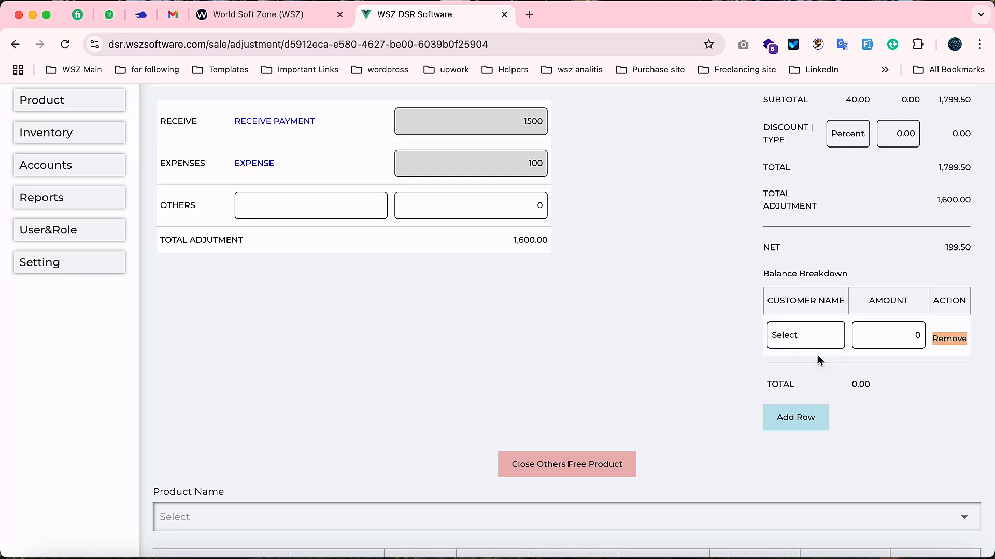
{"action": "left_click", "coordinate": [923, 337]}
{"action": "key", "text": "BackSpace"}
{"action": "type", "text": "100"}
Save the wholesale adjustment and dismiss the success message.
{"action": "scroll", "coordinate": [655, 338], "scroll_direction": "down", "scroll_amount": 3}
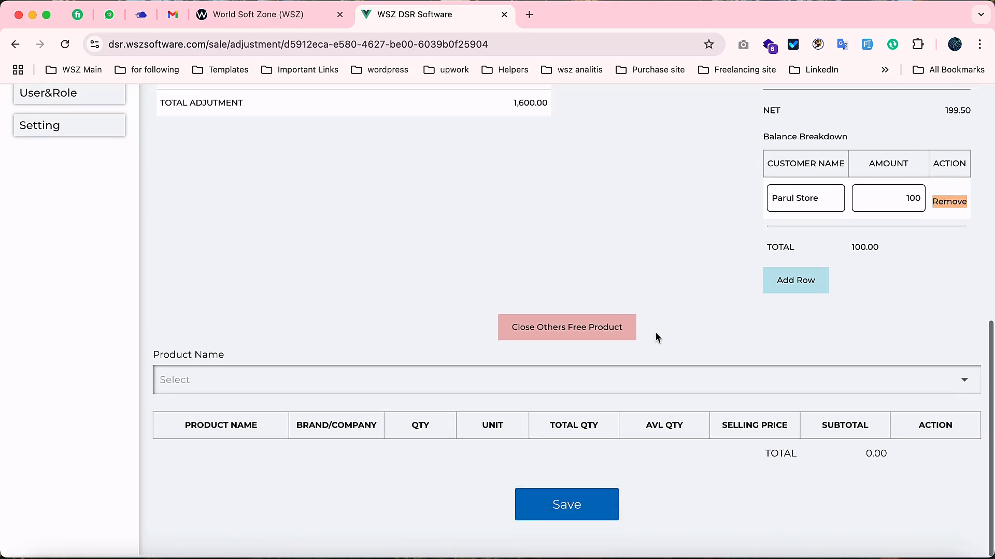
{"action": "left_click", "coordinate": [569, 516]}
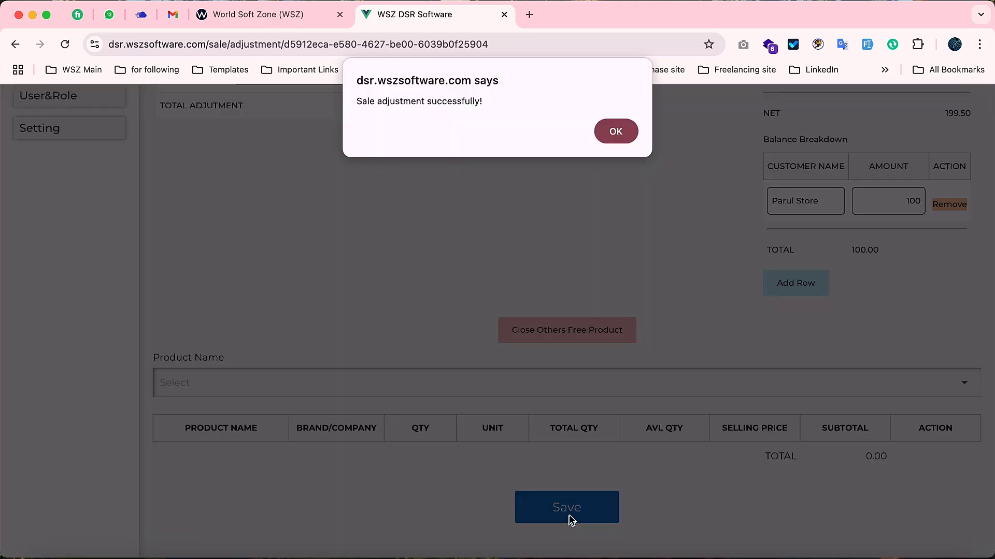
{"action": "left_click", "coordinate": [625, 137]}
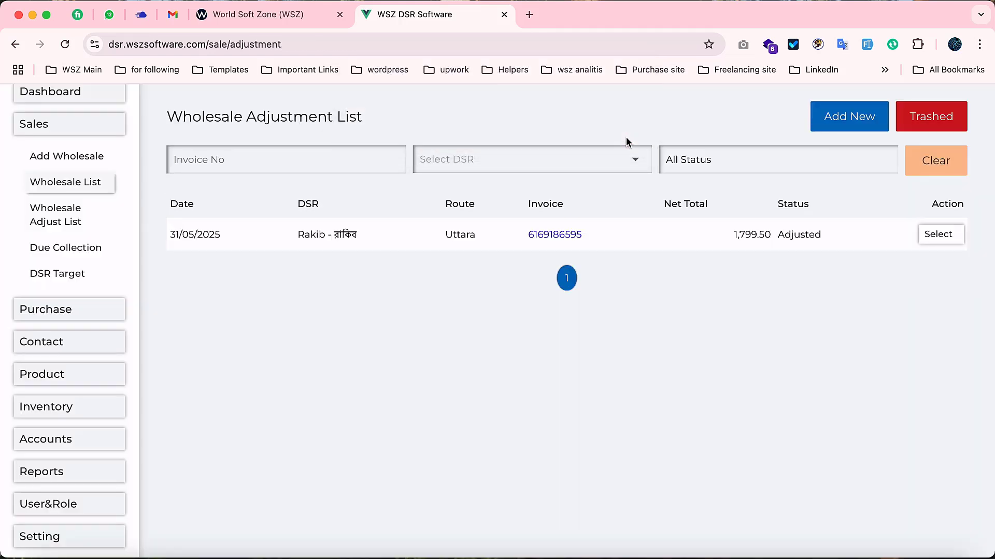
Open the adjusted wholesale's invoice details and examine the distributed, returned and net subtotals.
{"action": "left_click", "coordinate": [557, 236]}
{"action": "scroll", "coordinate": [527, 397], "scroll_direction": "down", "scroll_amount": 5}
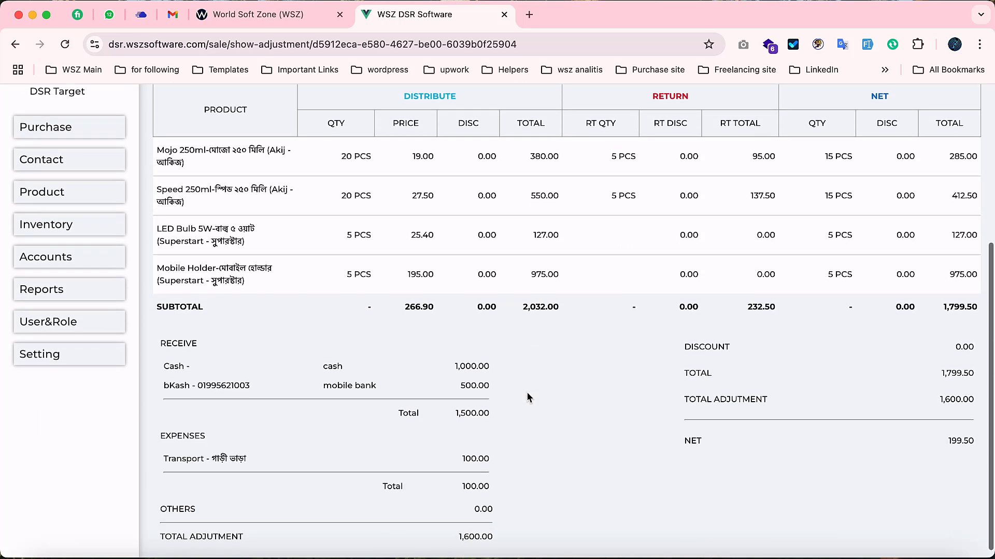
{"action": "scroll", "coordinate": [527, 397], "scroll_direction": "up", "scroll_amount": 3}
{"action": "scroll", "coordinate": [527, 397], "scroll_direction": "up", "scroll_amount": 1}
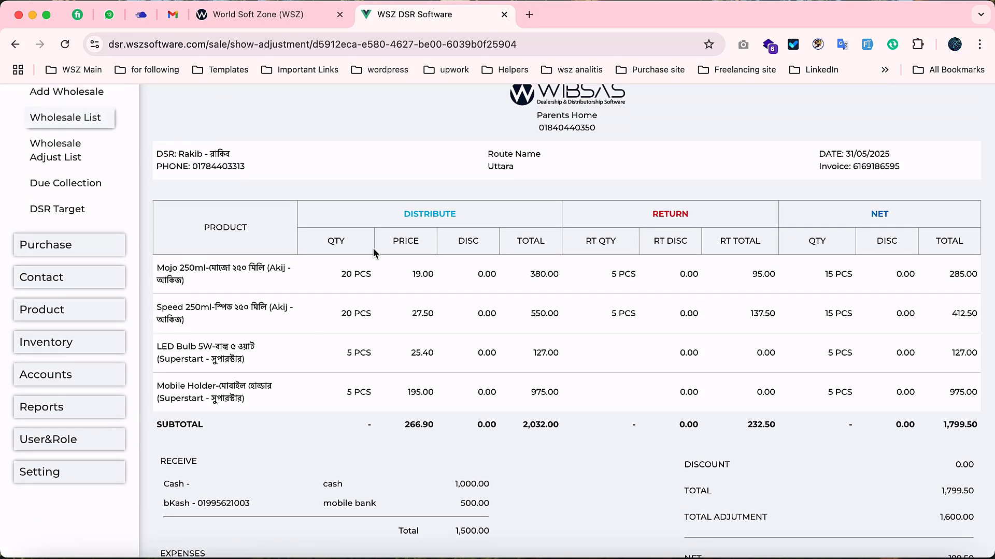
{"action": "double_click", "coordinate": [535, 423]}
{"action": "double_click", "coordinate": [759, 426]}
{"action": "double_click", "coordinate": [954, 426]}
{"action": "scroll", "coordinate": [940, 446], "scroll_direction": "down", "scroll_amount": 3}
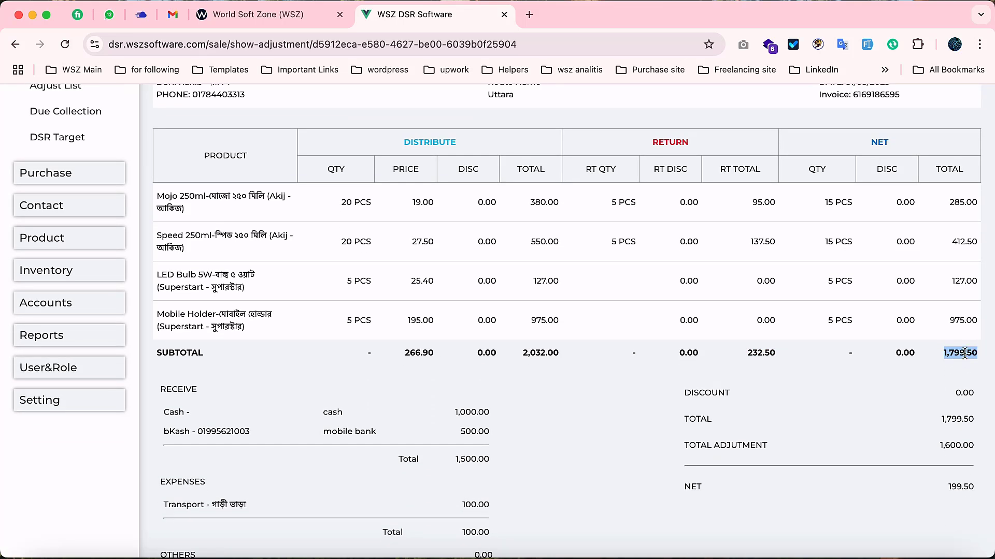
{"action": "scroll", "coordinate": [738, 464], "scroll_direction": "down", "scroll_amount": 2}
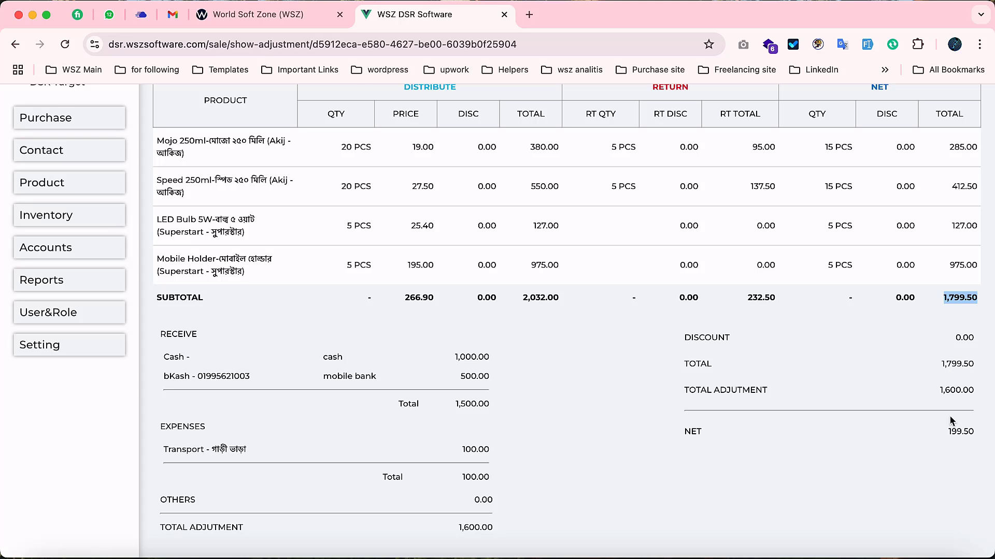
Check the total adjustment and net amount against the Cash and bKash payments and the Transport expense.
{"action": "double_click", "coordinate": [959, 390]}
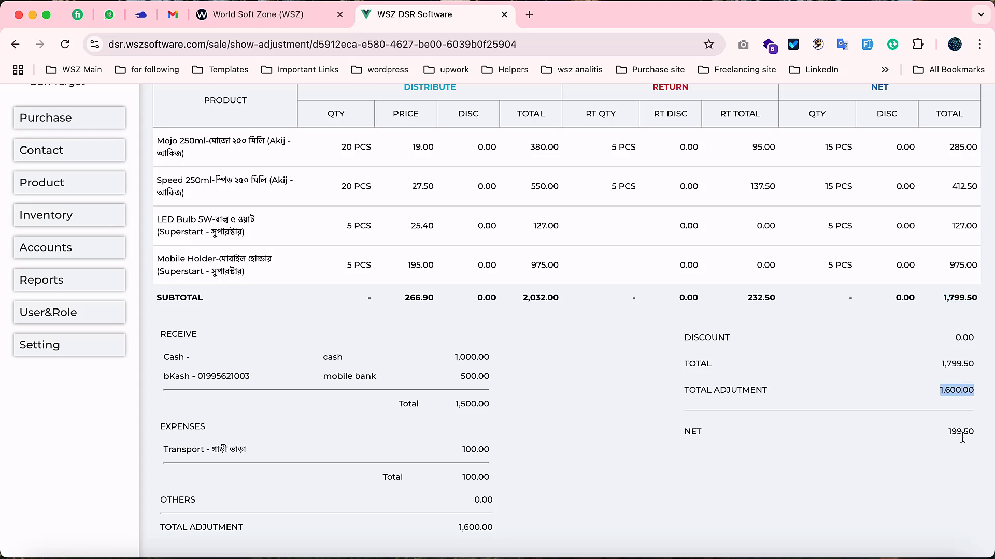
{"action": "double_click", "coordinate": [961, 429]}
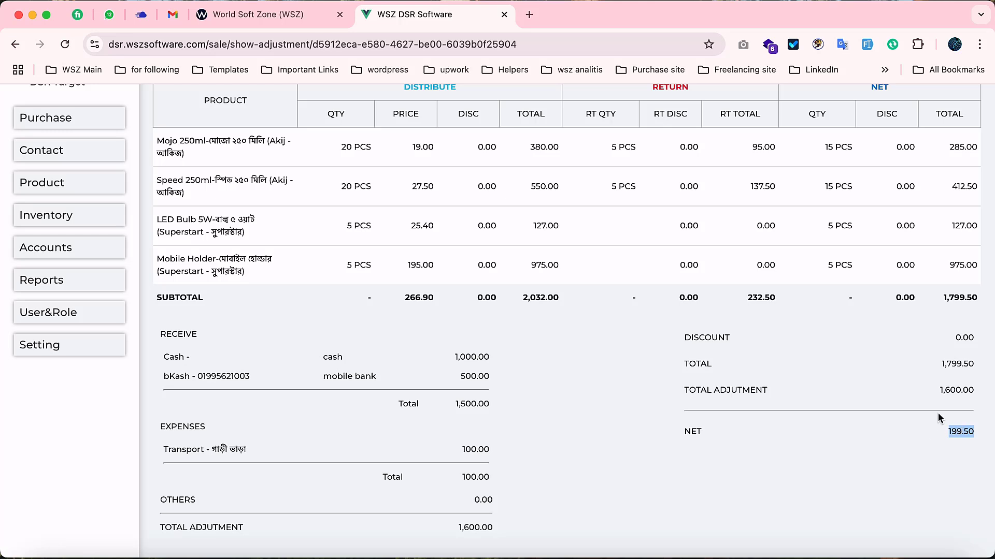
{"action": "double_click", "coordinate": [950, 390]}
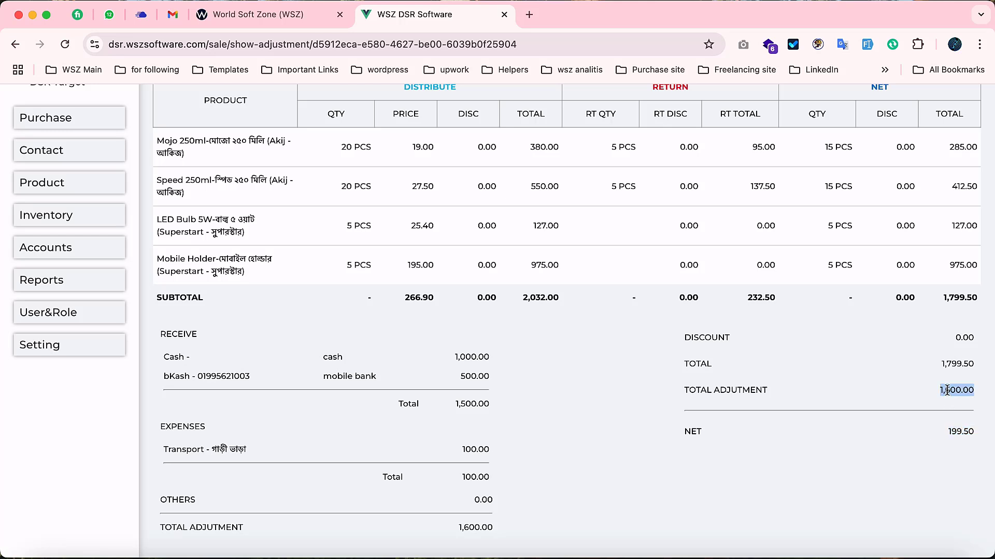
{"action": "double_click", "coordinate": [467, 358]}
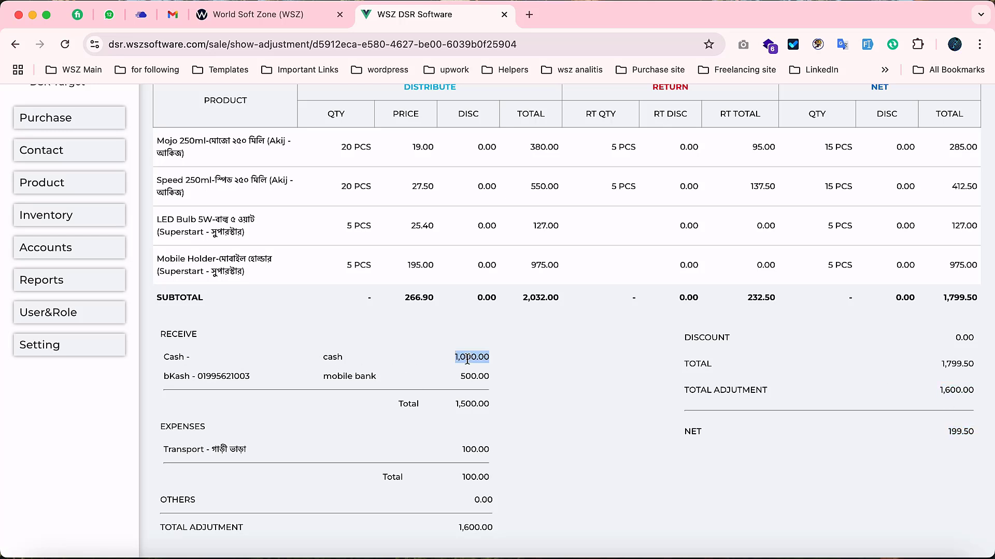
{"action": "double_click", "coordinate": [473, 377]}
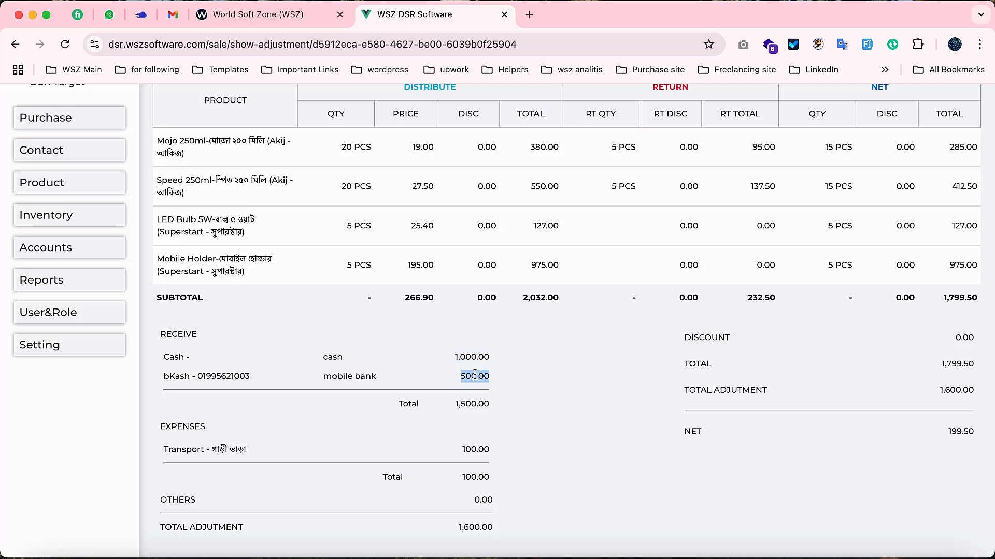
{"action": "double_click", "coordinate": [473, 404]}
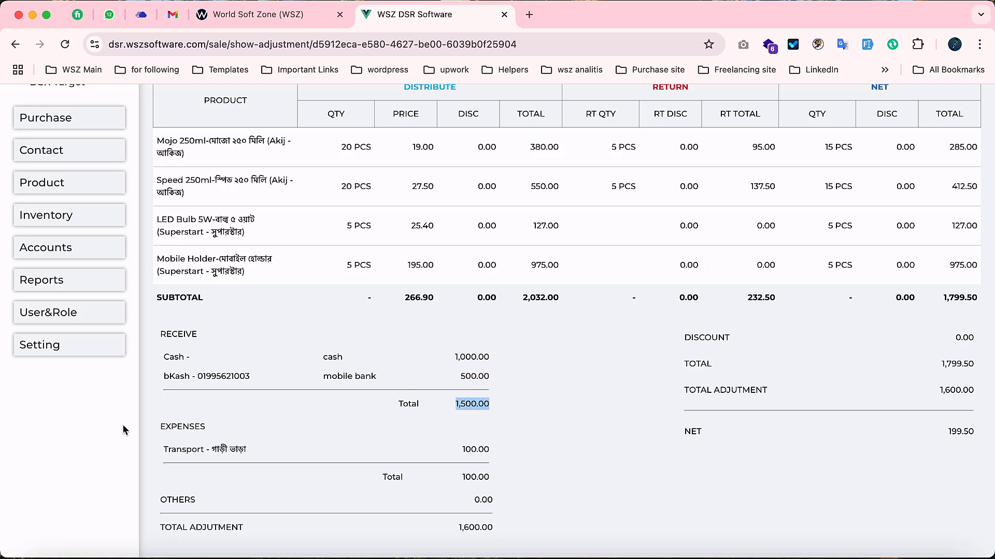
{"action": "double_click", "coordinate": [472, 449]}
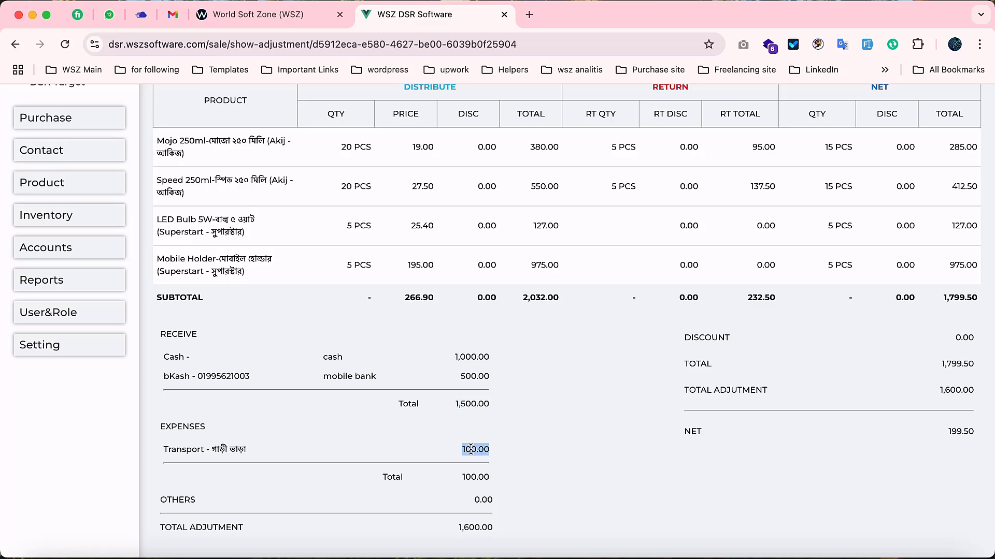
Preview the printout of the wholesale adjustment details and cancel printing.
{"action": "scroll", "coordinate": [356, 482], "scroll_direction": "down", "scroll_amount": 1}
{"action": "scroll", "coordinate": [632, 439], "scroll_direction": "up", "scroll_amount": 5}
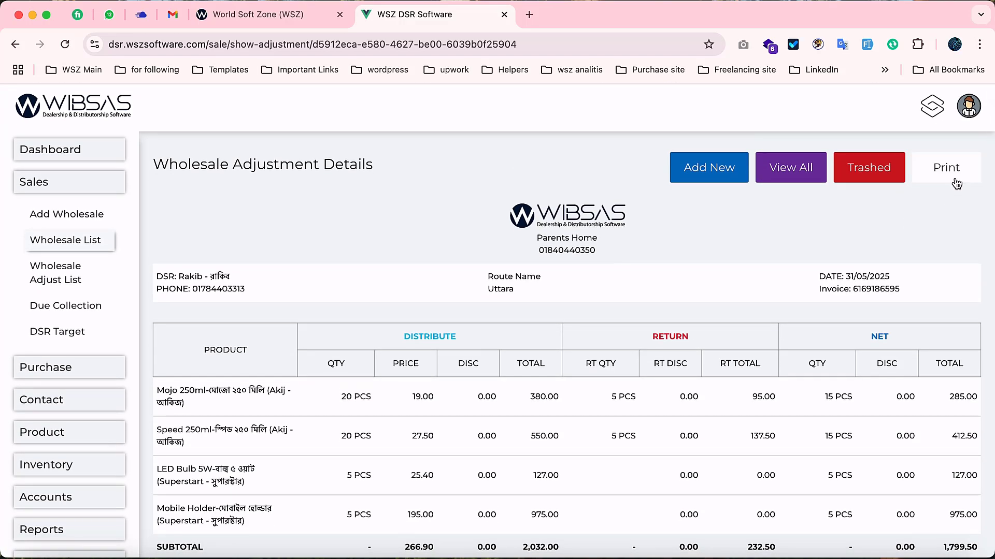
{"action": "left_click", "coordinate": [947, 184]}
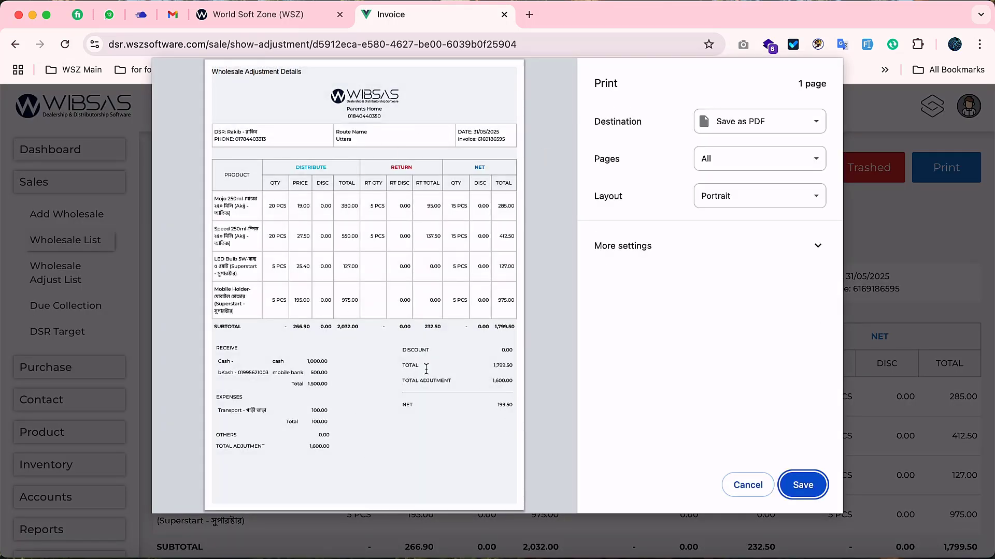
{"action": "left_click", "coordinate": [744, 482]}
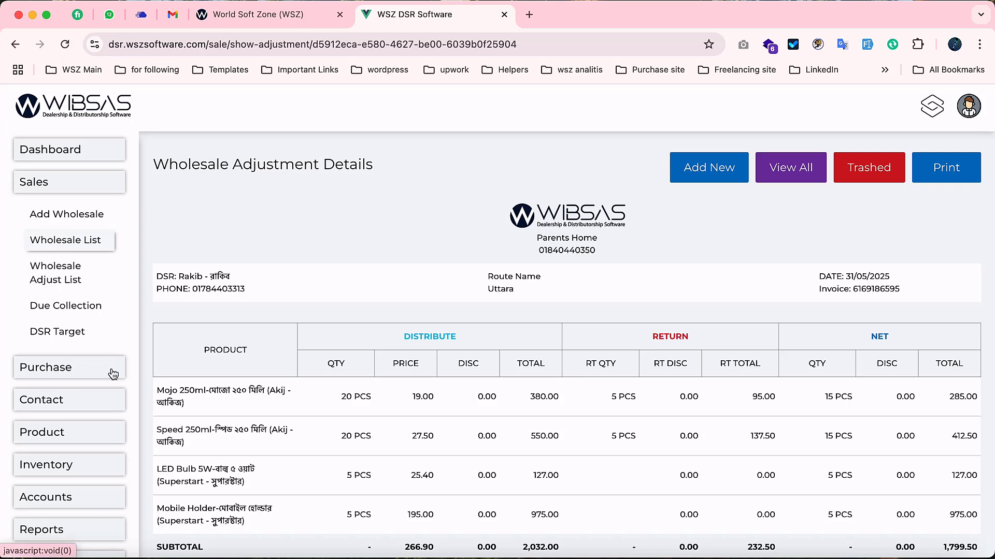
Open the Daily Sales and Collection report and check the wholesale's DSR, expense and received amounts.
{"action": "scroll", "coordinate": [113, 374], "scroll_direction": "down", "scroll_amount": 5}
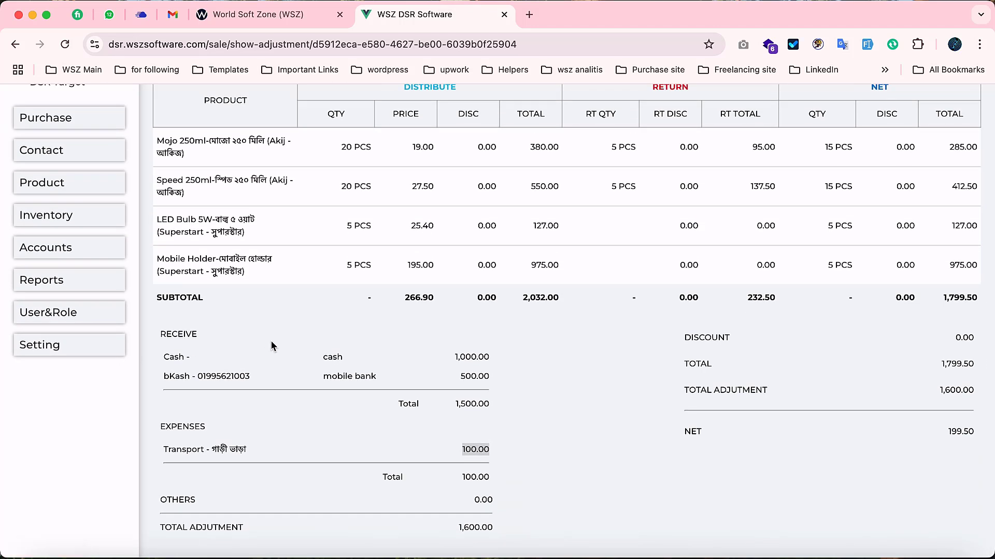
{"action": "left_click", "coordinate": [58, 283]}
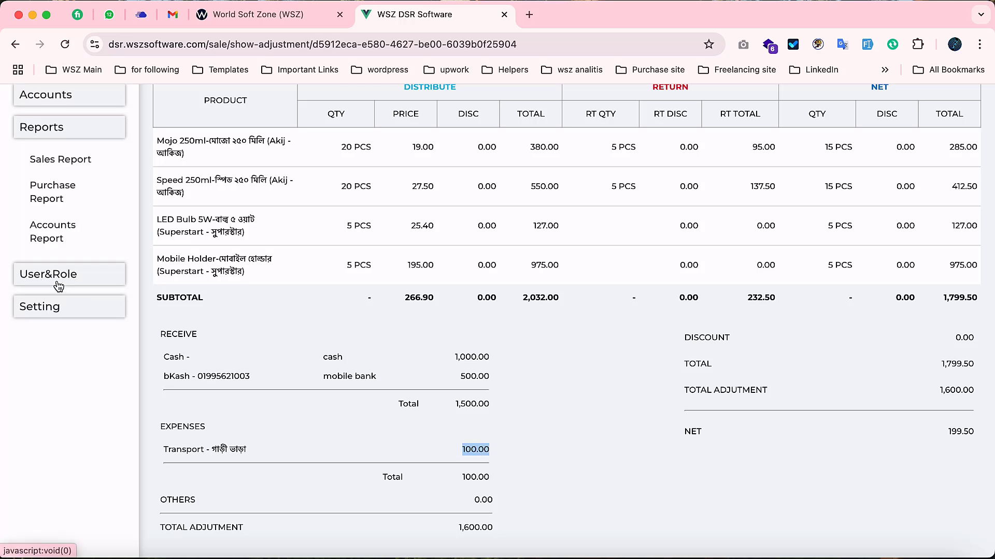
{"action": "left_click", "coordinate": [89, 162]}
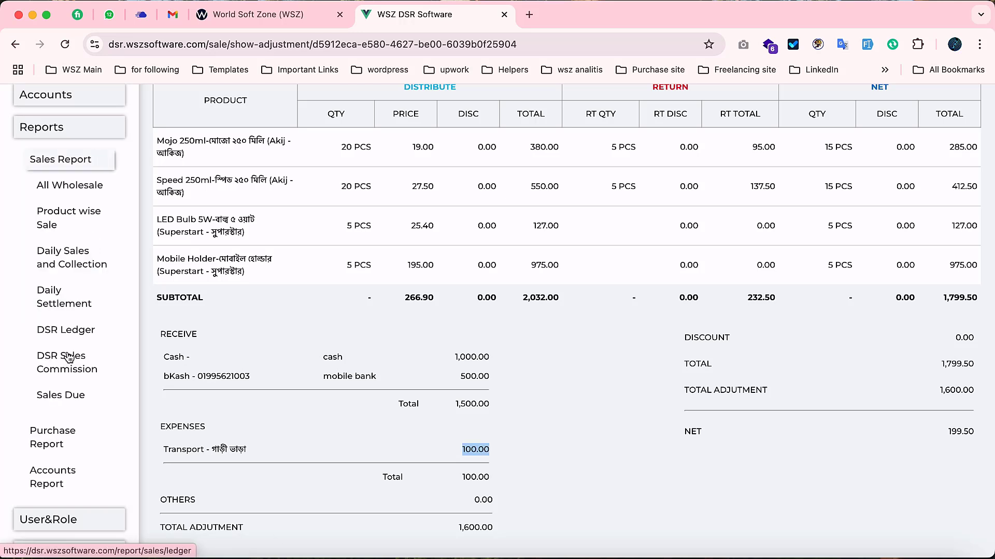
{"action": "left_click", "coordinate": [86, 266]}
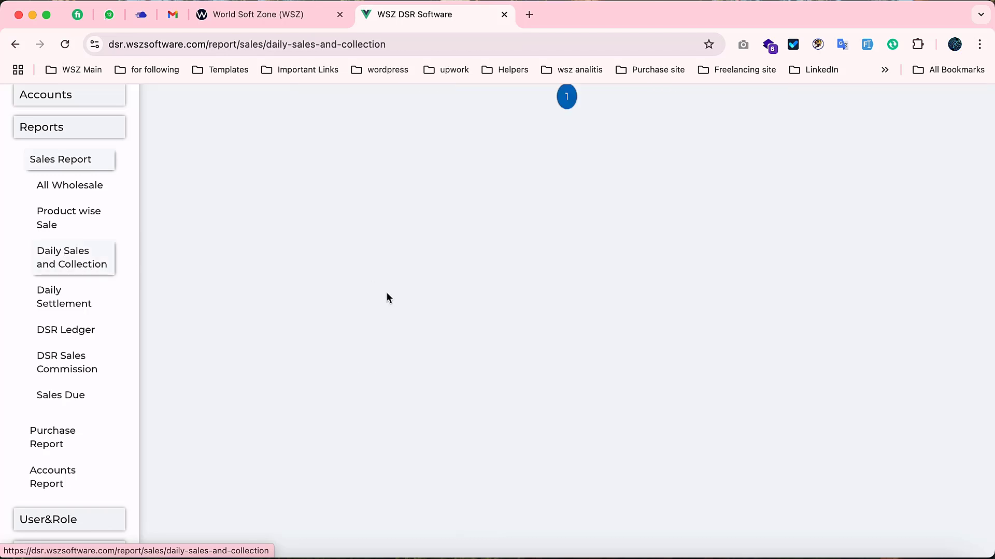
{"action": "scroll", "coordinate": [386, 292], "scroll_direction": "down", "scroll_amount": 1}
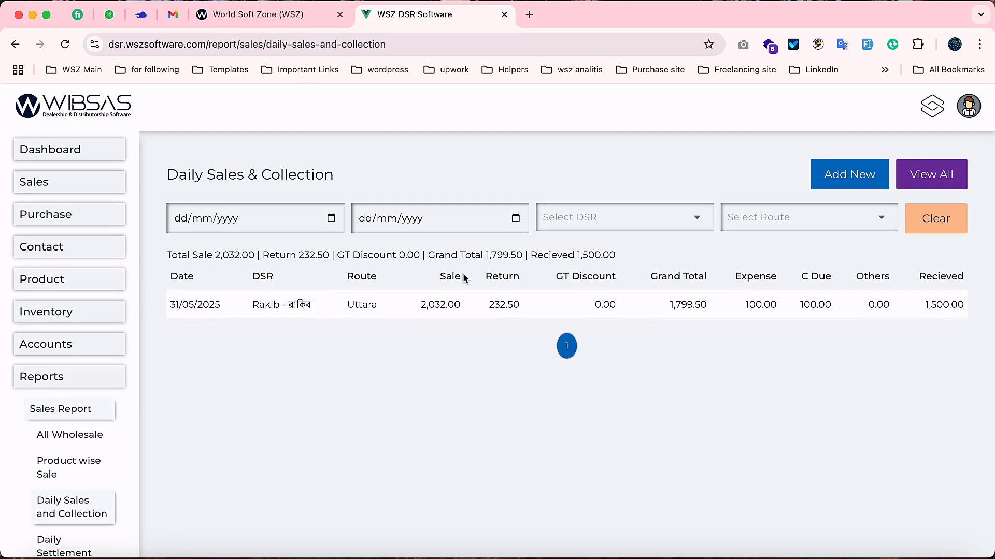
{"action": "double_click", "coordinate": [297, 310]}
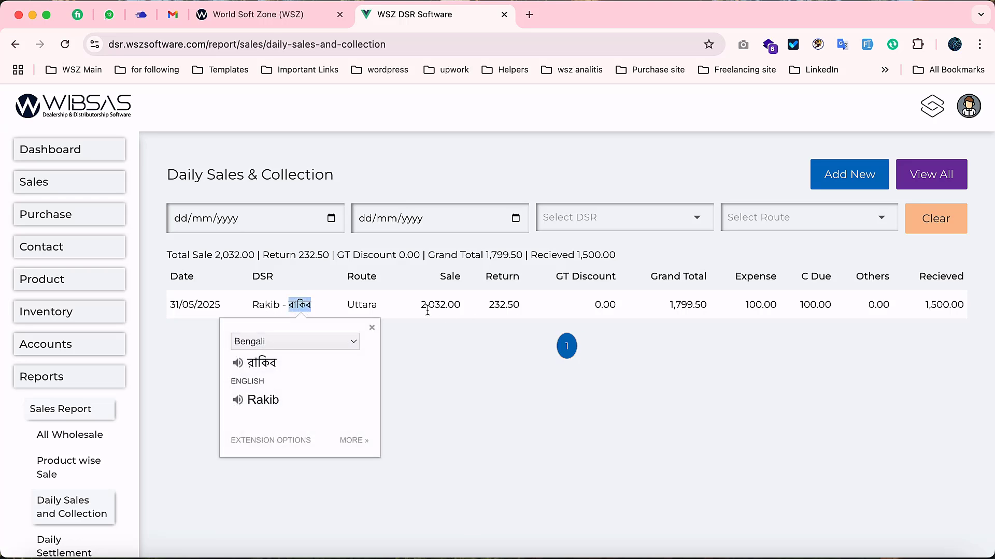
{"action": "left_click", "coordinate": [391, 307]}
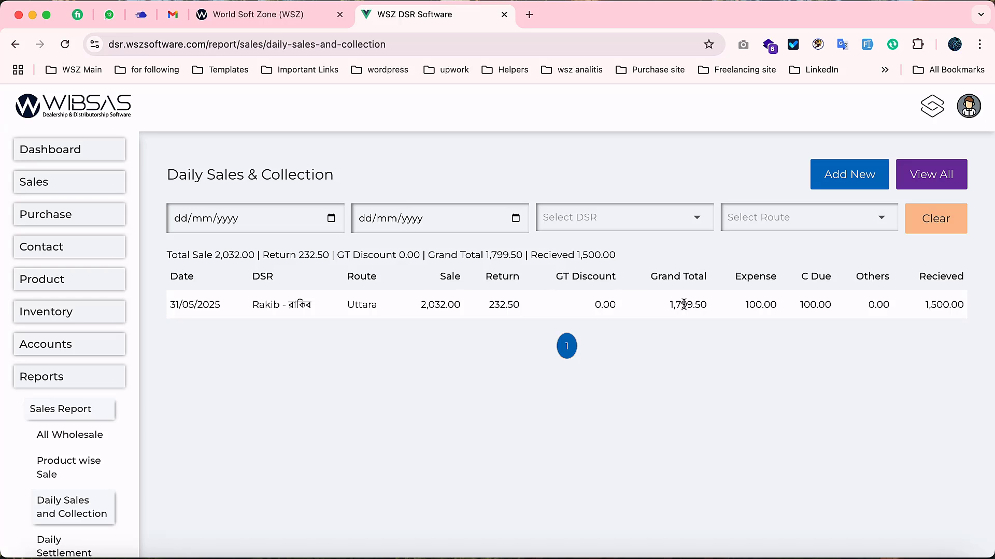
{"action": "double_click", "coordinate": [937, 307]}
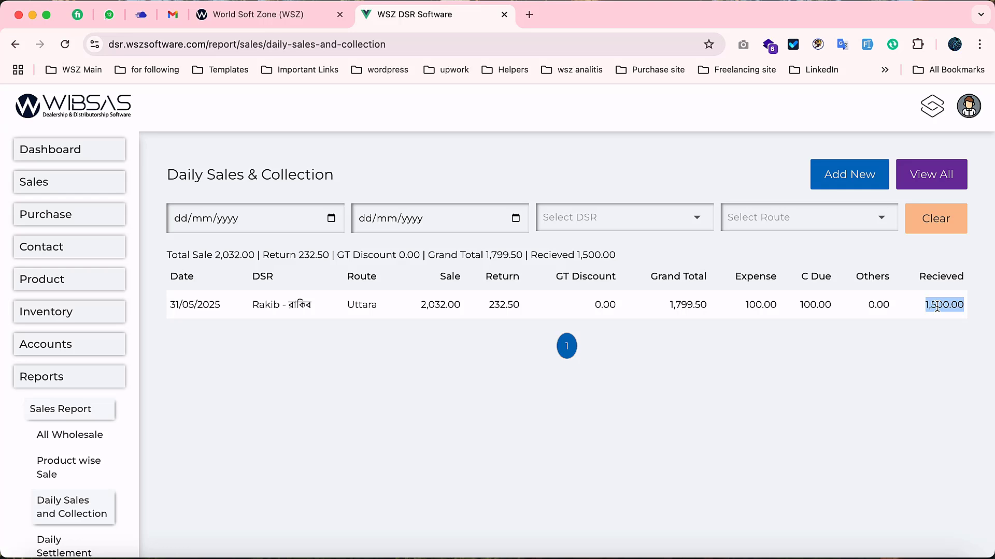
{"action": "double_click", "coordinate": [754, 305]}
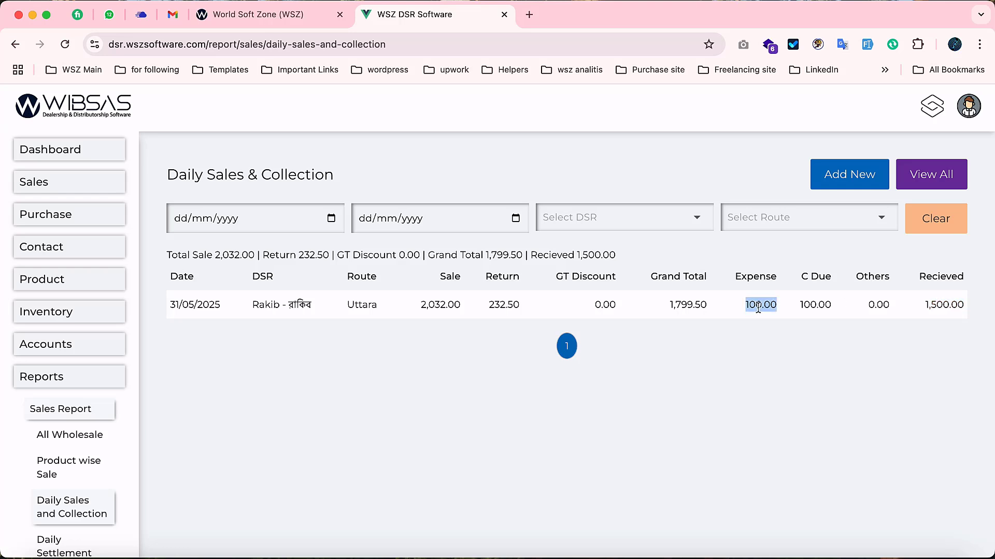
{"action": "left_click", "coordinate": [956, 301]}
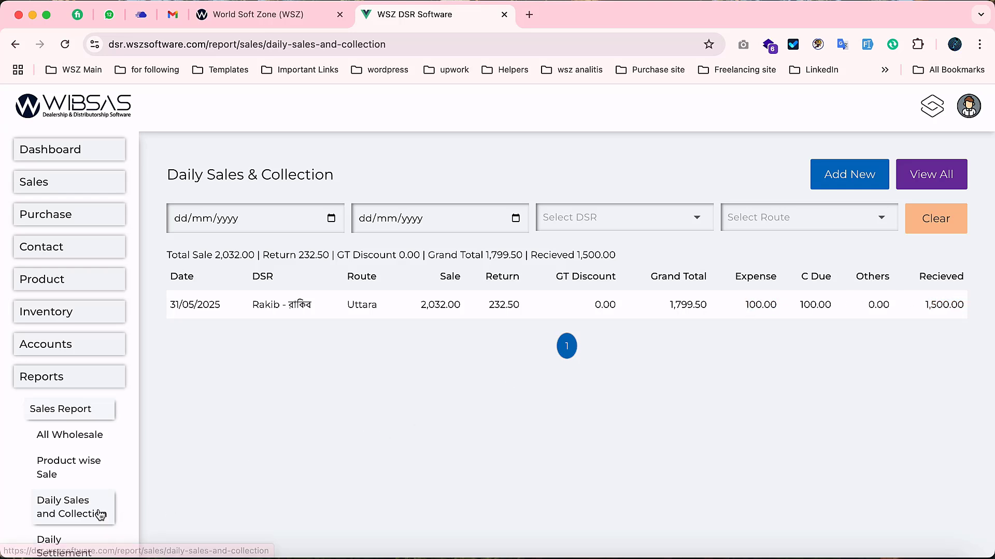
Open the Daily Settlement report and check the DSR and sale amount under Net Sales.
{"action": "scroll", "coordinate": [90, 539], "scroll_direction": "down", "scroll_amount": 2}
{"action": "left_click", "coordinate": [55, 476]}
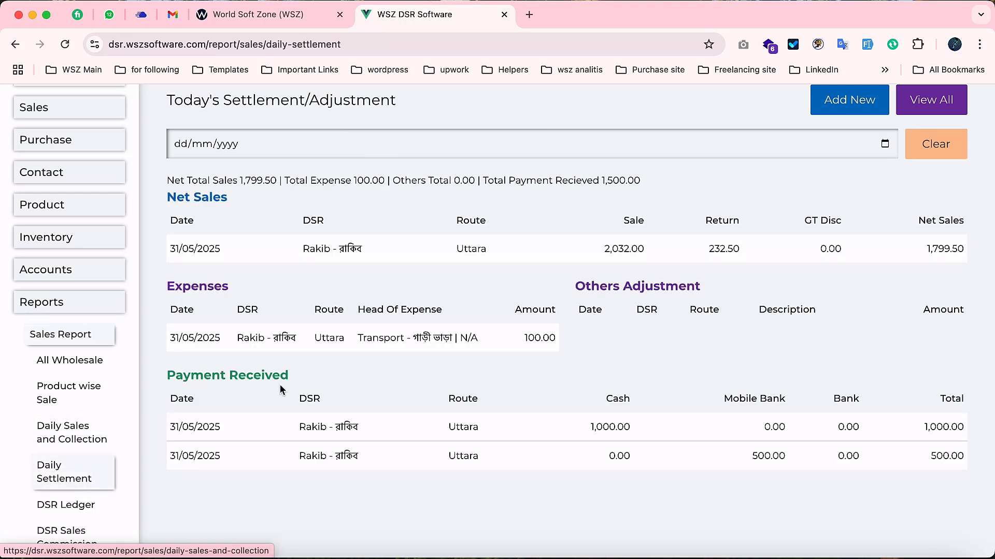
{"action": "scroll", "coordinate": [412, 311], "scroll_direction": "up", "scroll_amount": 2}
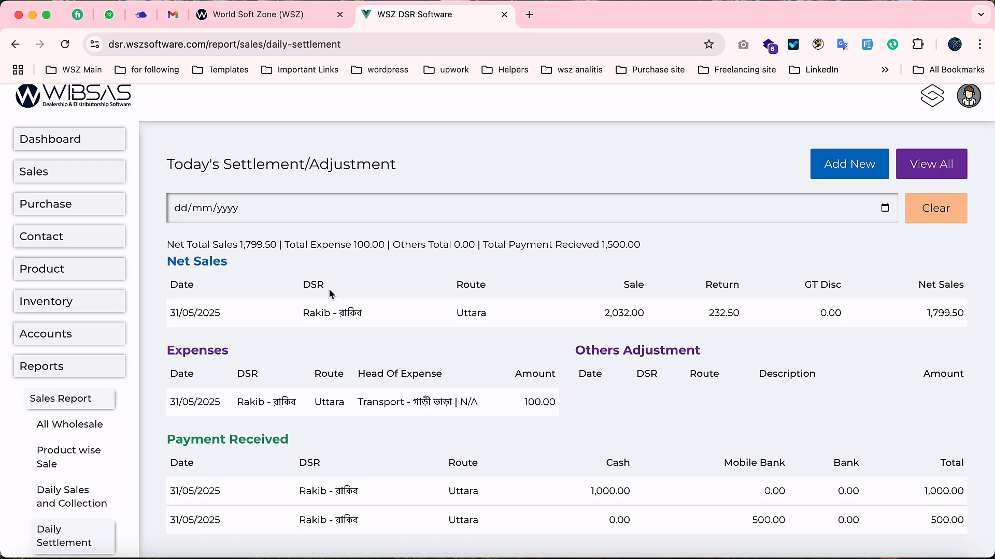
{"action": "triple_click", "coordinate": [324, 315]}
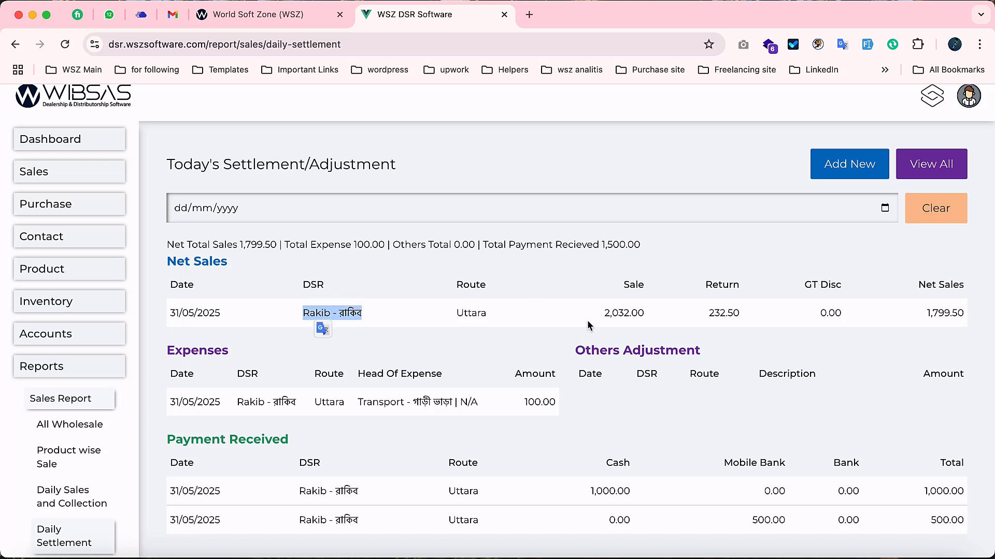
{"action": "double_click", "coordinate": [634, 311]}
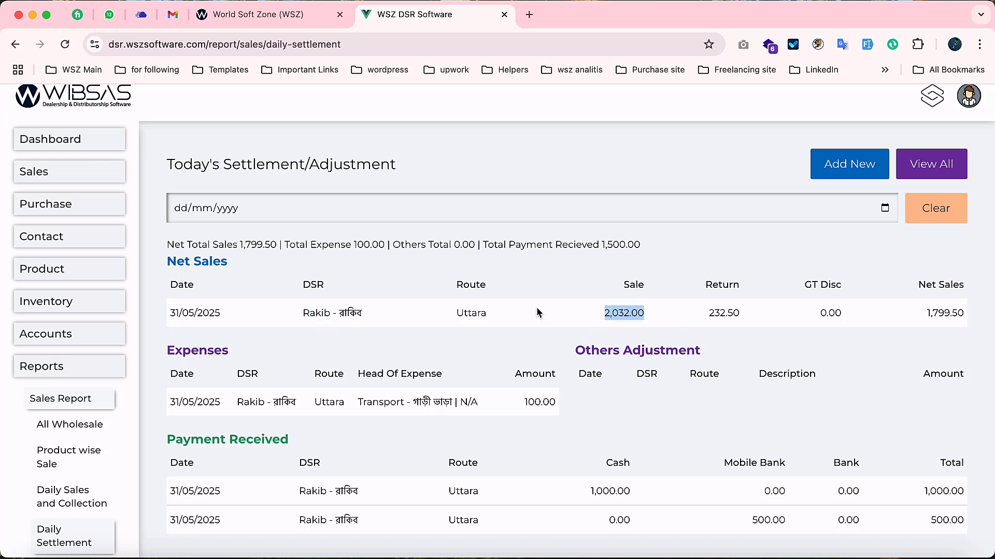
Review the Expenses and Payment Received sections of the Daily Settlement report and check the total payment received.
{"action": "left_click", "coordinate": [544, 402]}
{"action": "scroll", "coordinate": [551, 402], "scroll_direction": "down", "scroll_amount": 5}
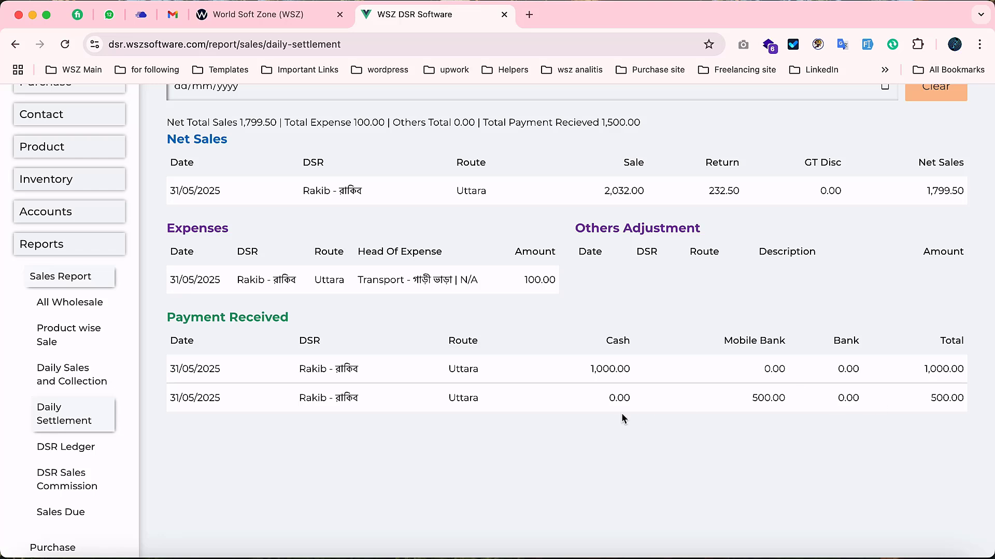
{"action": "scroll", "coordinate": [622, 414], "scroll_direction": "up", "scroll_amount": 5}
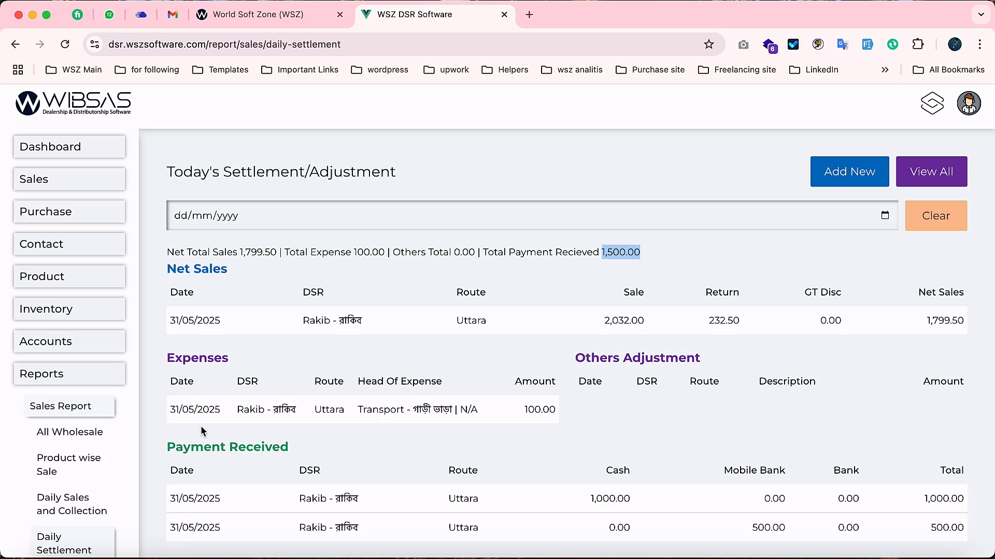
Open the Cash Book accounts report and check the type, debit and balance of the Receive From DSR entry.
{"action": "scroll", "coordinate": [31, 471], "scroll_direction": "down", "scroll_amount": 5}
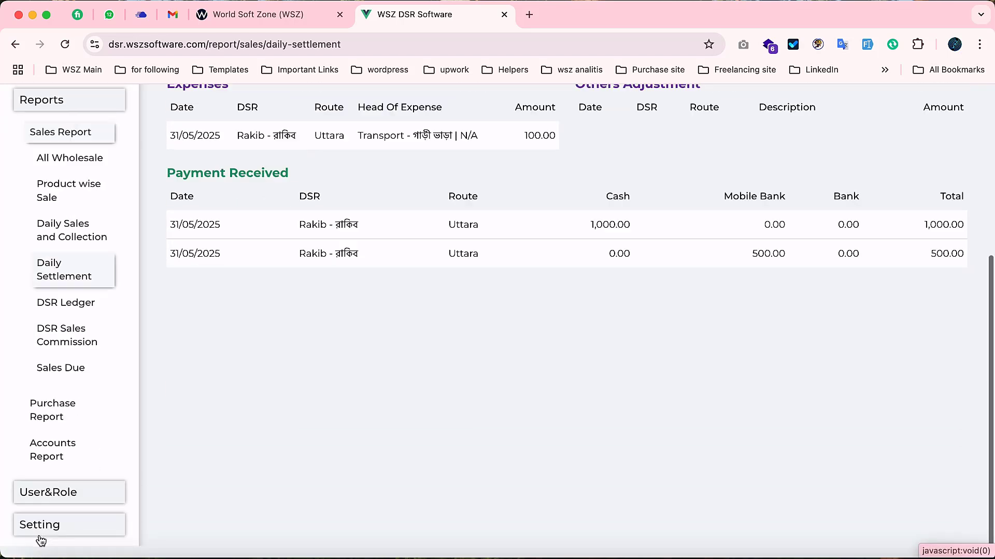
{"action": "left_click", "coordinate": [73, 465]}
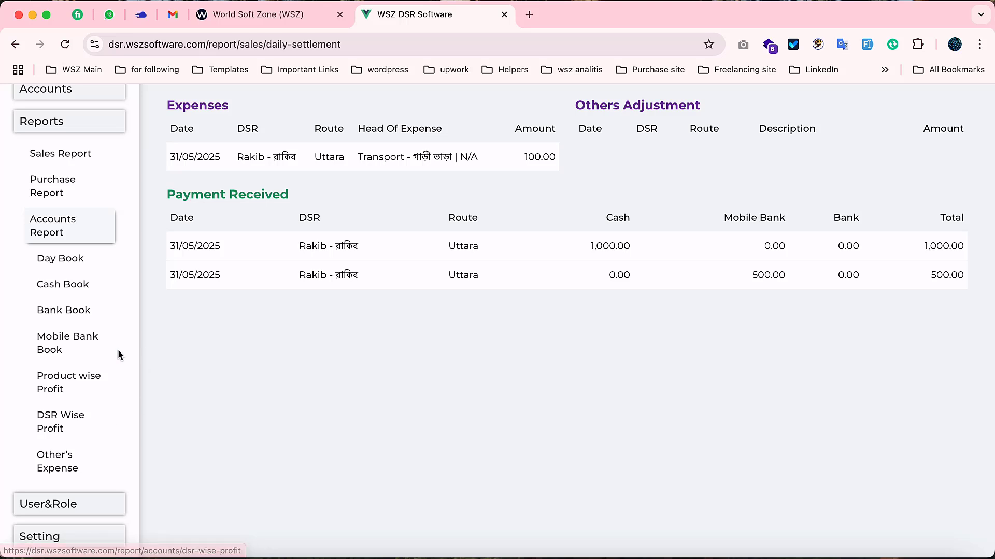
{"action": "left_click", "coordinate": [77, 286]}
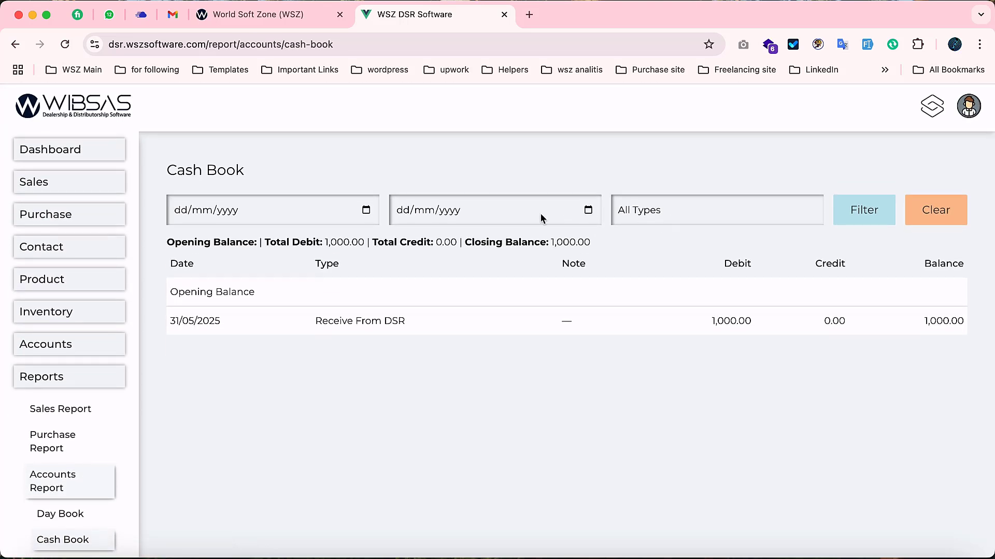
{"action": "double_click", "coordinate": [718, 321]}
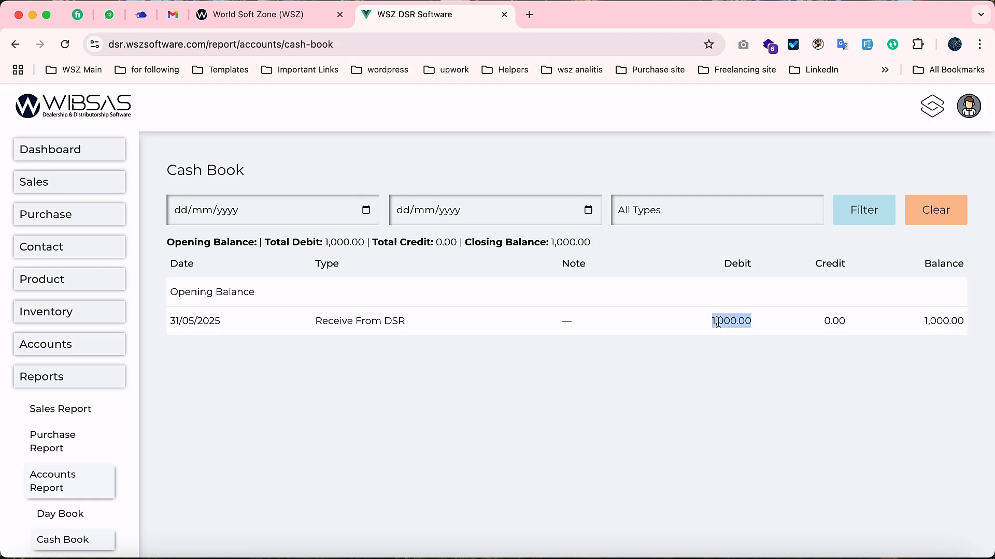
{"action": "triple_click", "coordinate": [360, 321]}
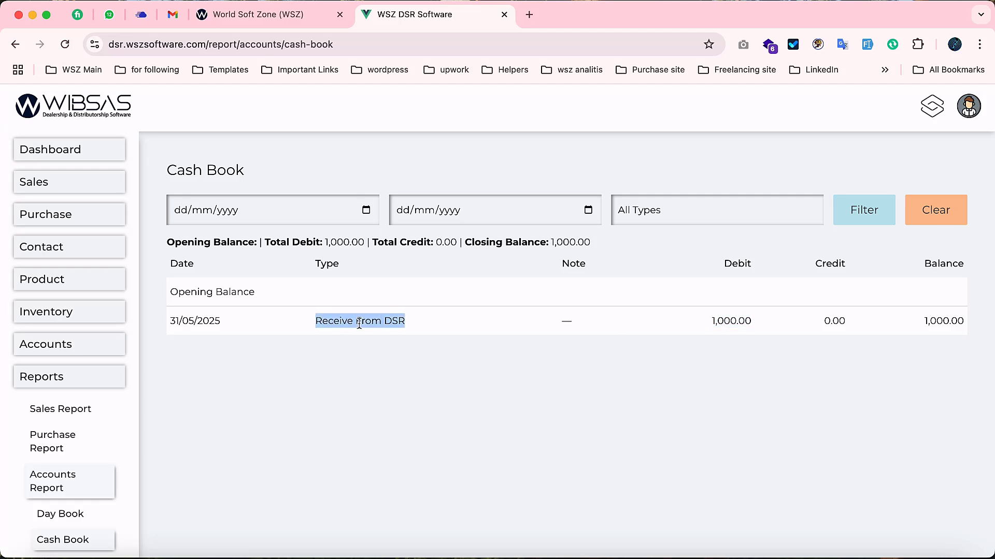
{"action": "double_click", "coordinate": [739, 321]}
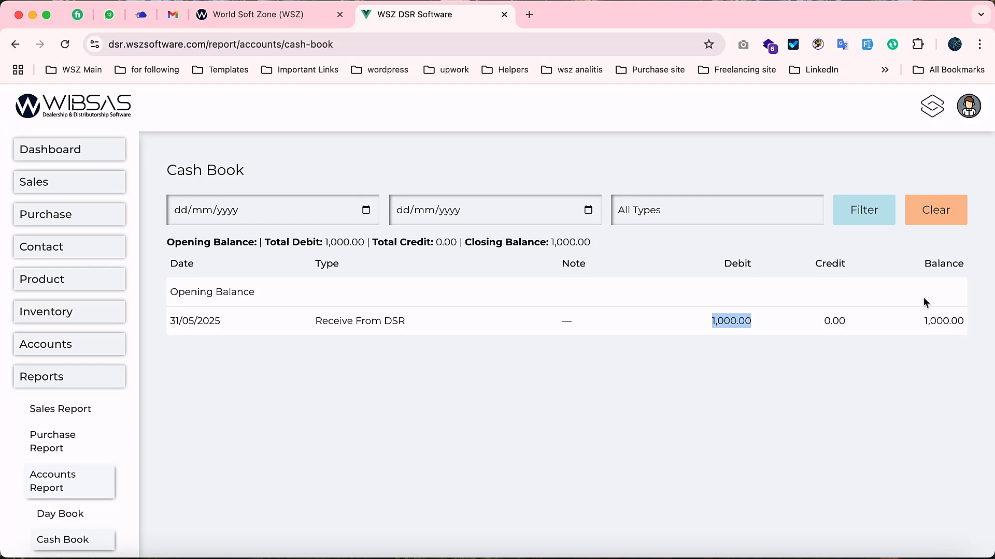
{"action": "double_click", "coordinate": [939, 322]}
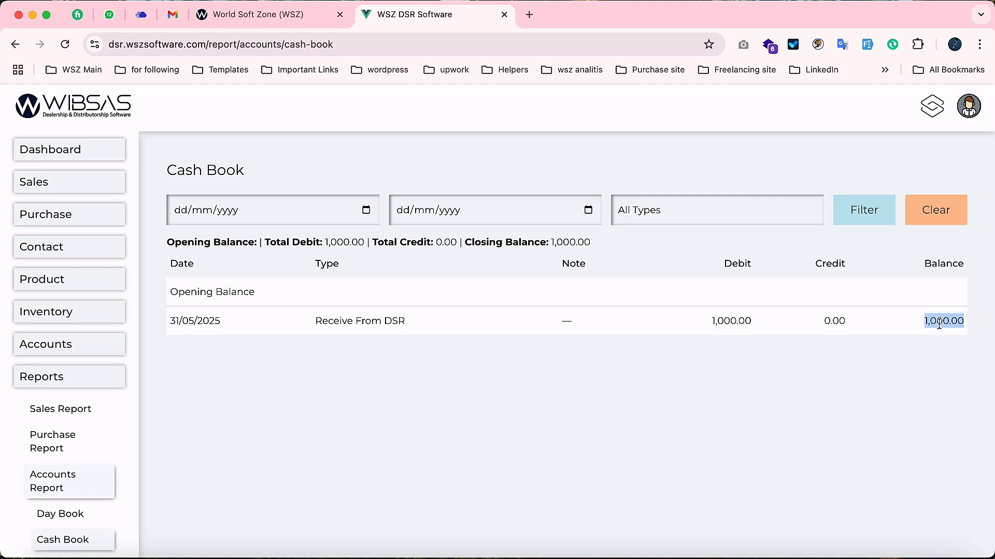
{"action": "left_click", "coordinate": [935, 211]}
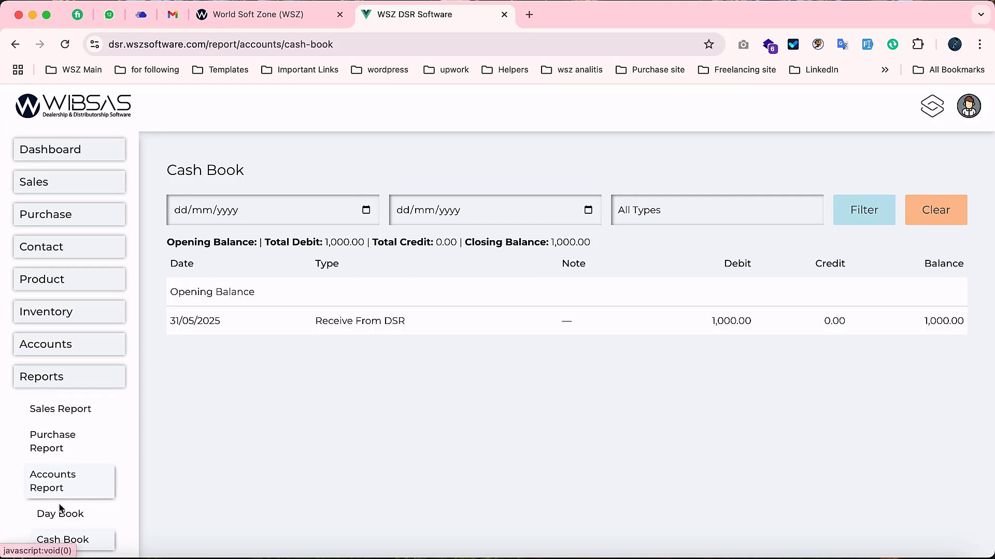
Open the Mobile Bank Book report and check the account, debit and balance of the bKash receipt.
{"action": "scroll", "coordinate": [60, 512], "scroll_direction": "down", "scroll_amount": 3}
{"action": "left_click", "coordinate": [73, 505]}
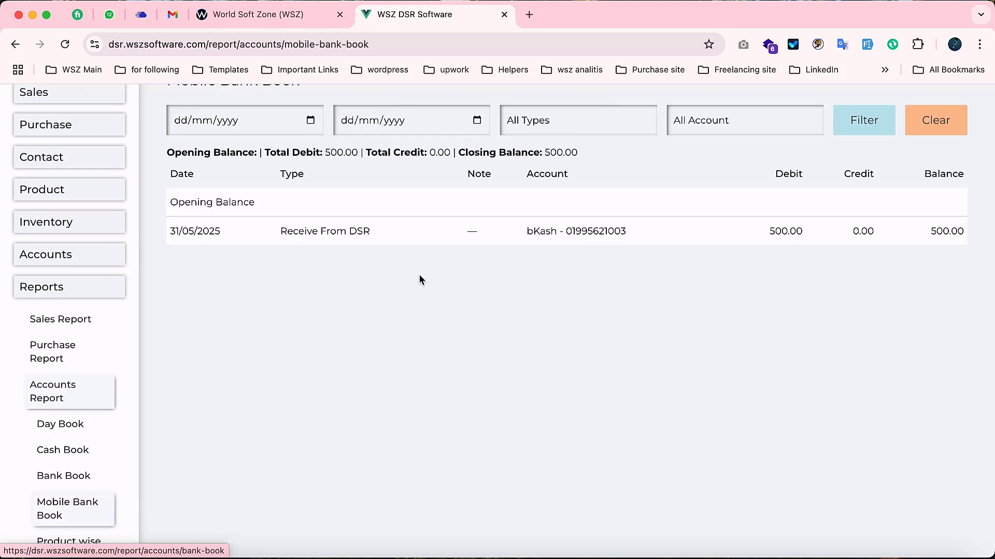
{"action": "double_click", "coordinate": [597, 233]}
{"action": "double_click", "coordinate": [788, 231]}
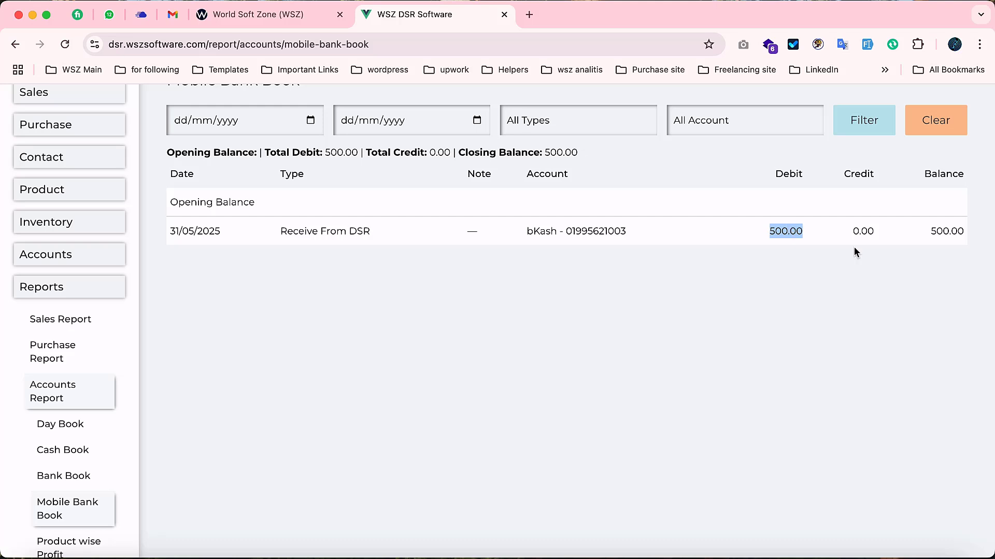
{"action": "double_click", "coordinate": [948, 231]}
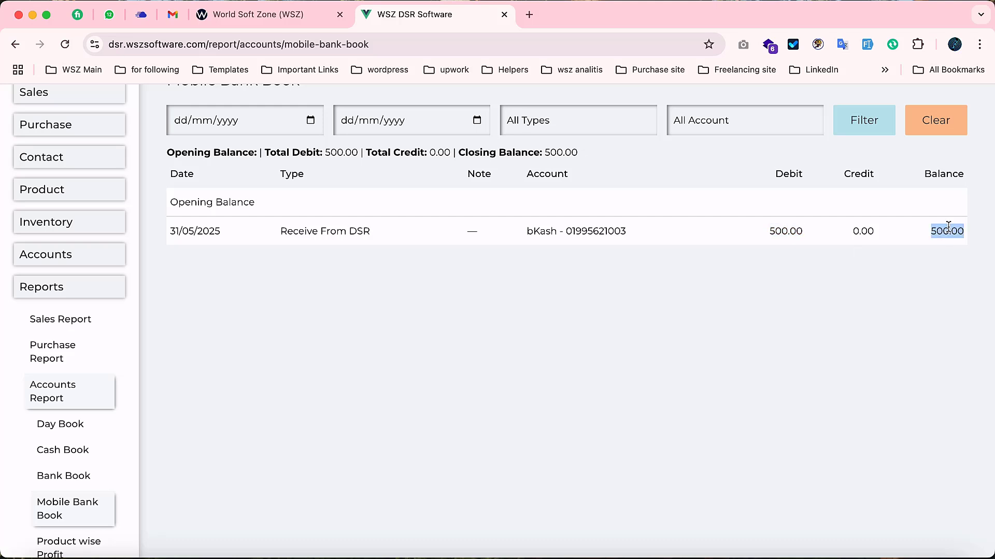
Open the DSR Wise Profit report and compare the net sale, costing and profit of the Mobile Holder row.
{"action": "scroll", "coordinate": [88, 421], "scroll_direction": "down", "scroll_amount": 3}
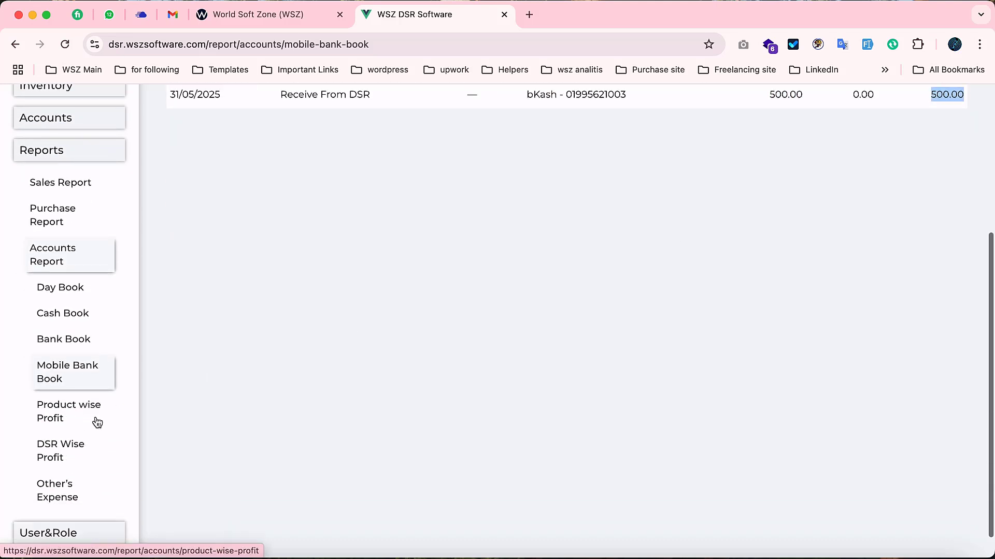
{"action": "left_click", "coordinate": [97, 422]}
{"action": "left_click", "coordinate": [78, 456]}
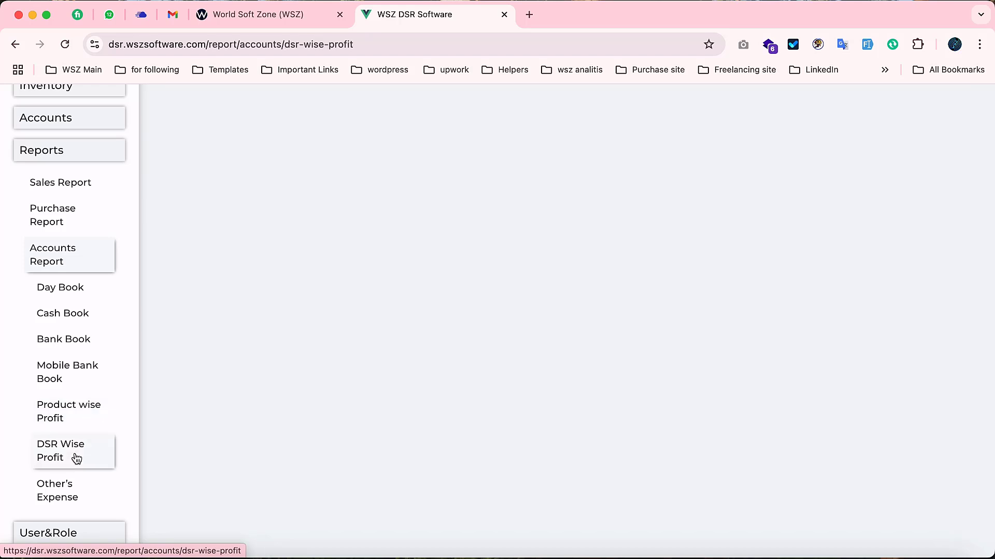
{"action": "scroll", "coordinate": [313, 374], "scroll_direction": "up", "scroll_amount": 5}
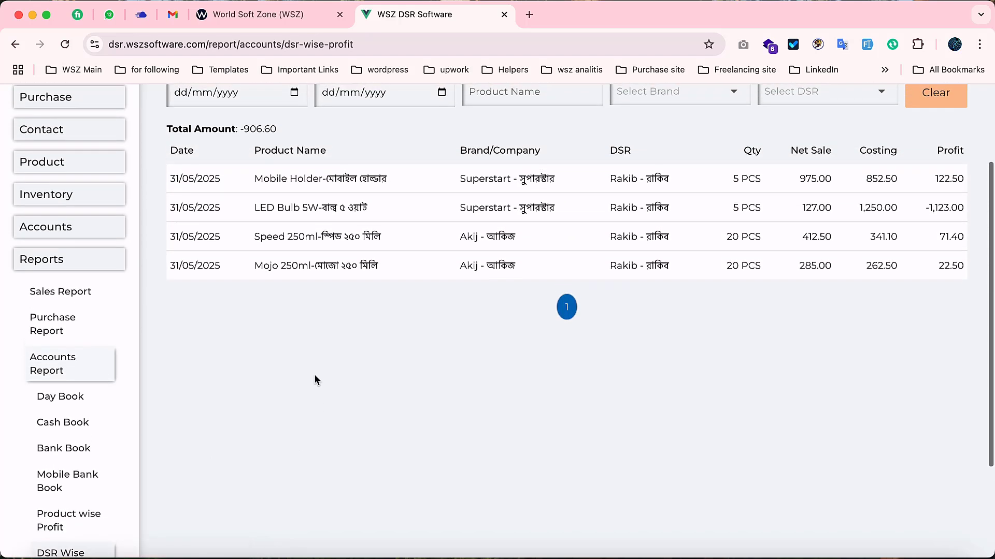
{"action": "scroll", "coordinate": [314, 380], "scroll_direction": "up", "scroll_amount": 2}
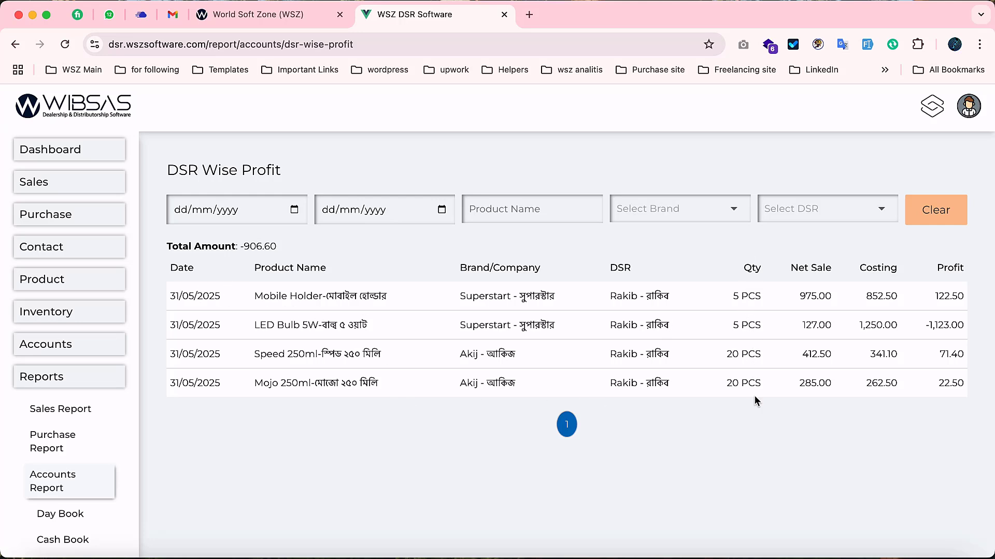
{"action": "double_click", "coordinate": [811, 299]}
{"action": "left_click", "coordinate": [895, 293]}
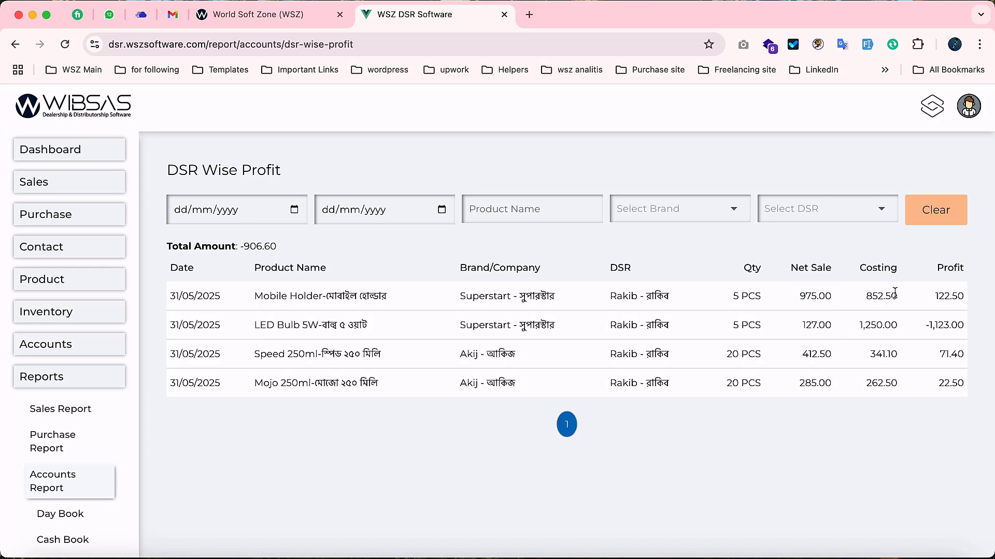
{"action": "double_click", "coordinate": [814, 296]}
{"action": "double_click", "coordinate": [948, 298]}
{"action": "scroll", "coordinate": [704, 395], "scroll_direction": "down", "scroll_amount": 5}
{"action": "scroll", "coordinate": [703, 394], "scroll_direction": "up", "scroll_amount": 5}
Look over the brand and product name filter choices of the DSR Wise Profit report without applying a filter.
{"action": "left_click", "coordinate": [661, 220]}
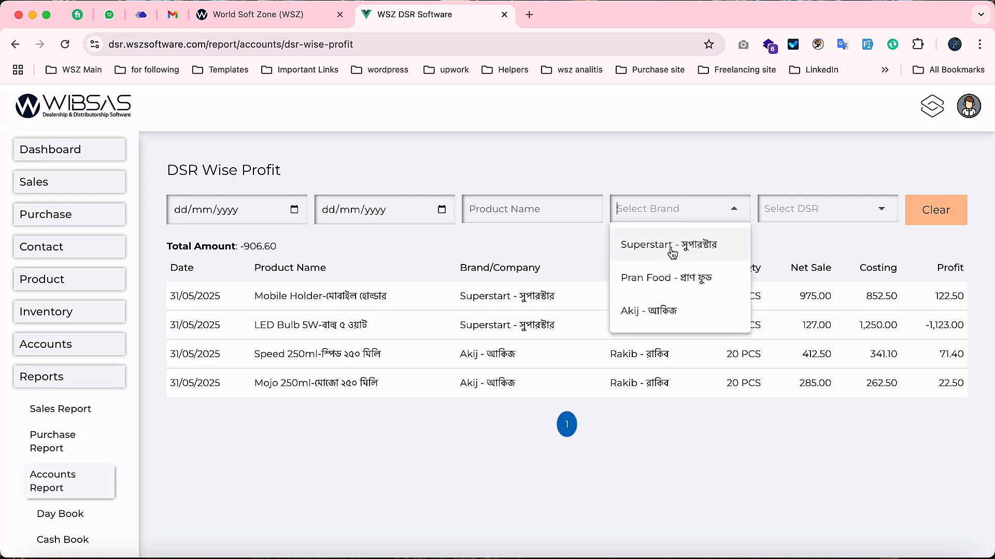
{"action": "left_click", "coordinate": [558, 213]}
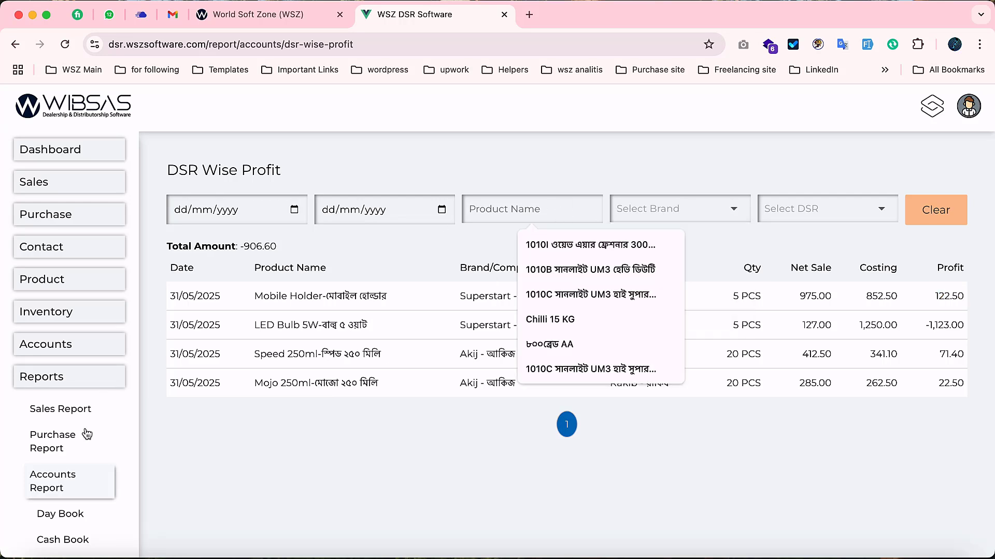
{"action": "scroll", "coordinate": [73, 479], "scroll_direction": "down", "scroll_amount": 2}
{"action": "scroll", "coordinate": [73, 480], "scroll_direction": "down", "scroll_amount": 5}
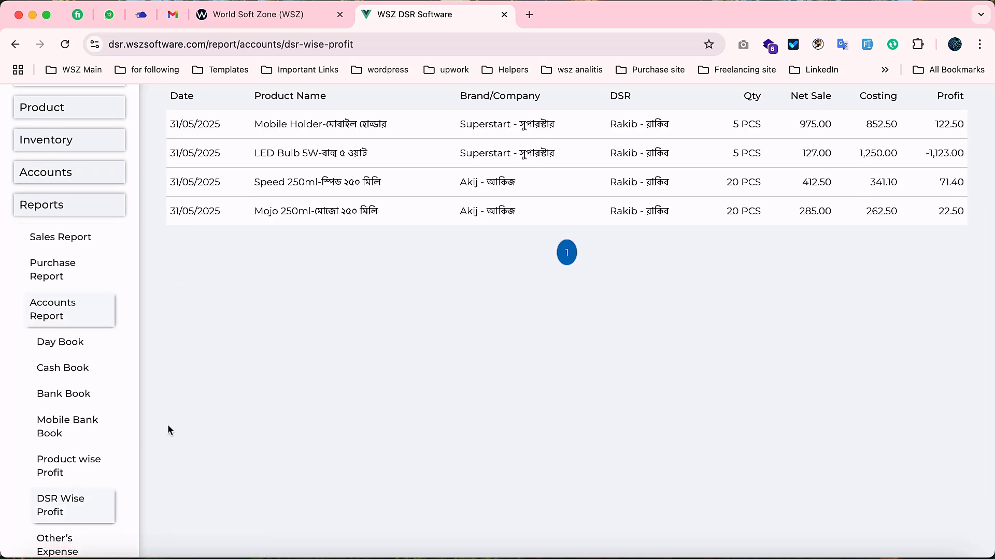
{"action": "scroll", "coordinate": [23, 415], "scroll_direction": "up", "scroll_amount": 5}
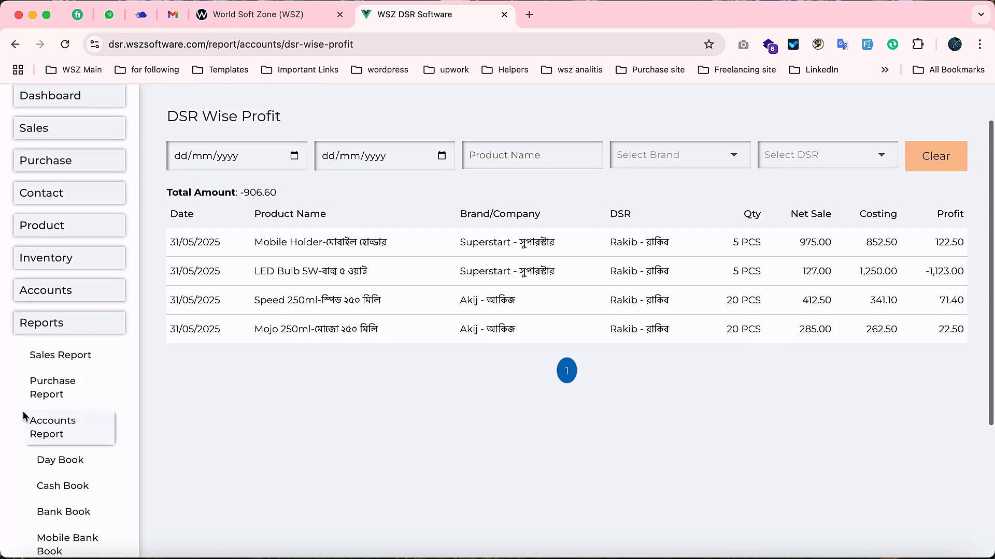
Open the Other's Expense accounts report and look over its entries.
{"action": "scroll", "coordinate": [52, 466], "scroll_direction": "down", "scroll_amount": 4}
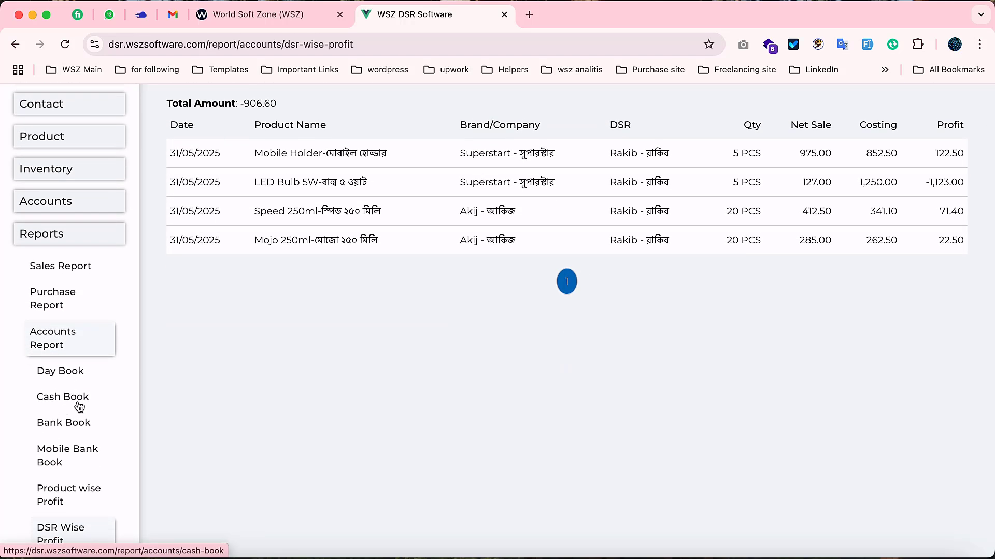
{"action": "scroll", "coordinate": [78, 466], "scroll_direction": "down", "scroll_amount": 4}
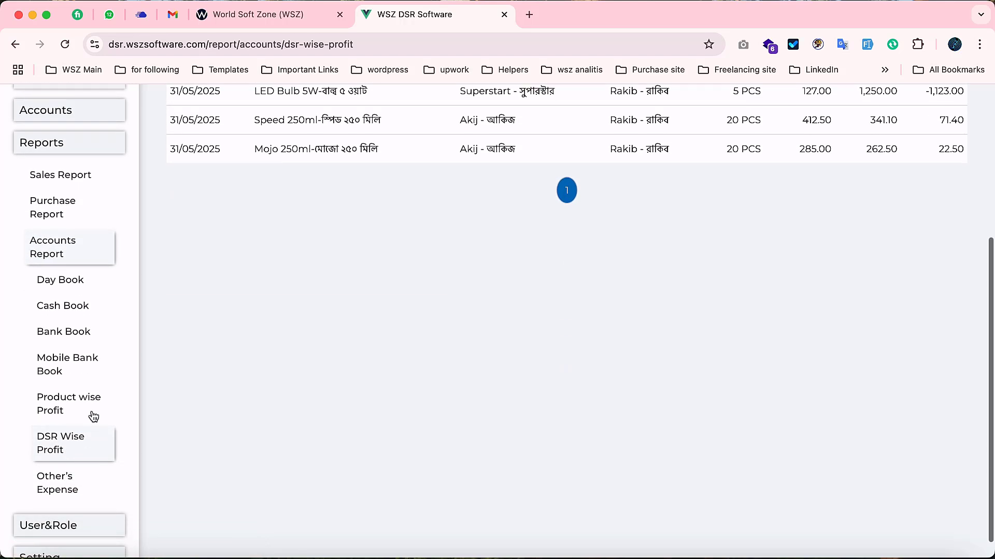
{"action": "left_click", "coordinate": [72, 480]}
{"action": "scroll", "coordinate": [93, 413], "scroll_direction": "up", "scroll_amount": 1}
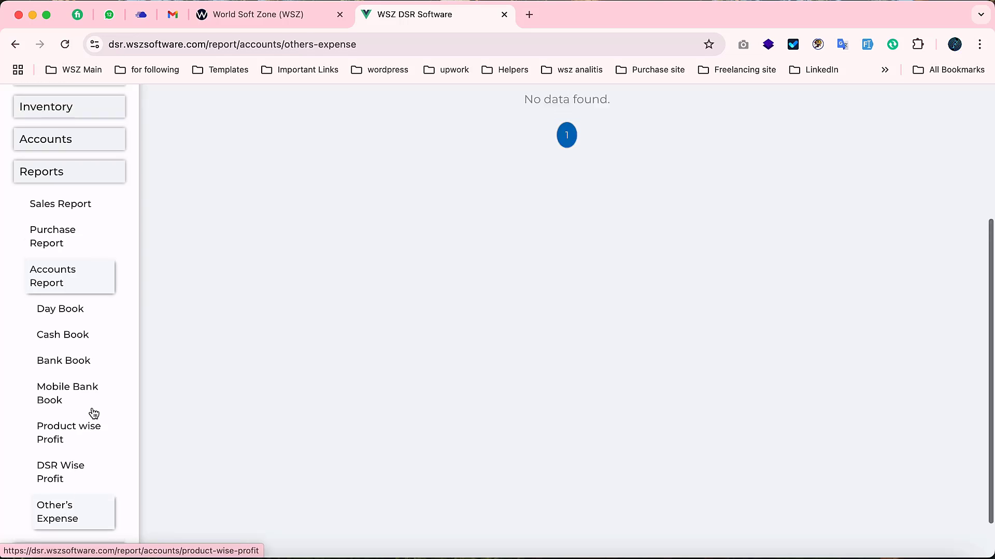
{"action": "scroll", "coordinate": [94, 413], "scroll_direction": "up", "scroll_amount": 7}
Open the DSR Ledger under the sales reports and filter it for the DSR who handled the wholesale.
{"action": "left_click", "coordinate": [67, 439]}
{"action": "left_click", "coordinate": [92, 411]}
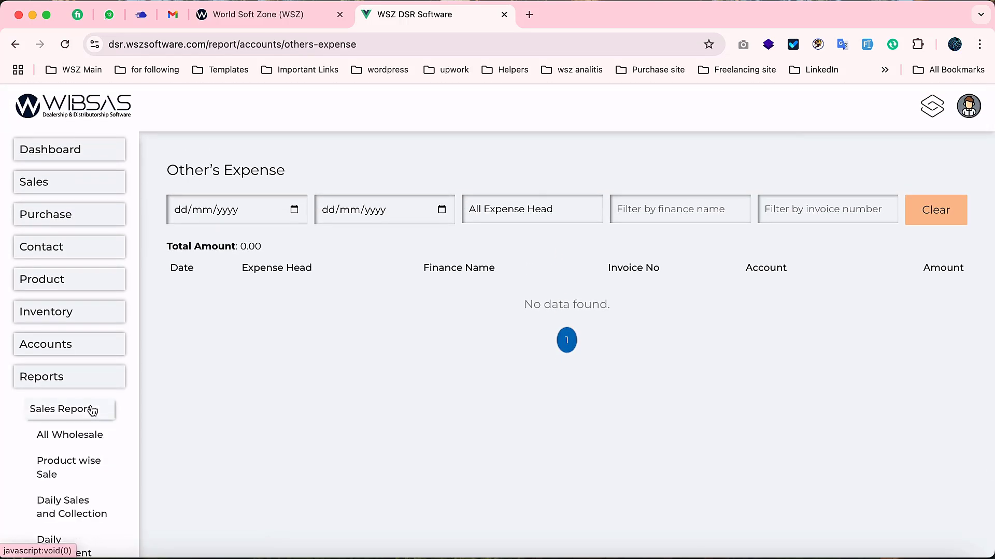
{"action": "scroll", "coordinate": [73, 500], "scroll_direction": "down", "scroll_amount": 4}
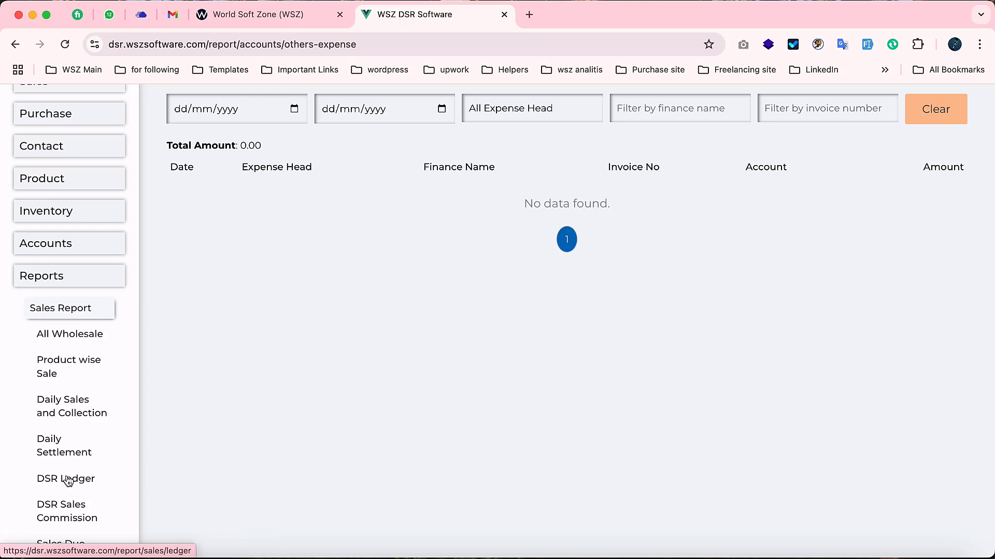
{"action": "left_click", "coordinate": [68, 480]}
{"action": "scroll", "coordinate": [318, 310], "scroll_direction": "up", "scroll_amount": 4}
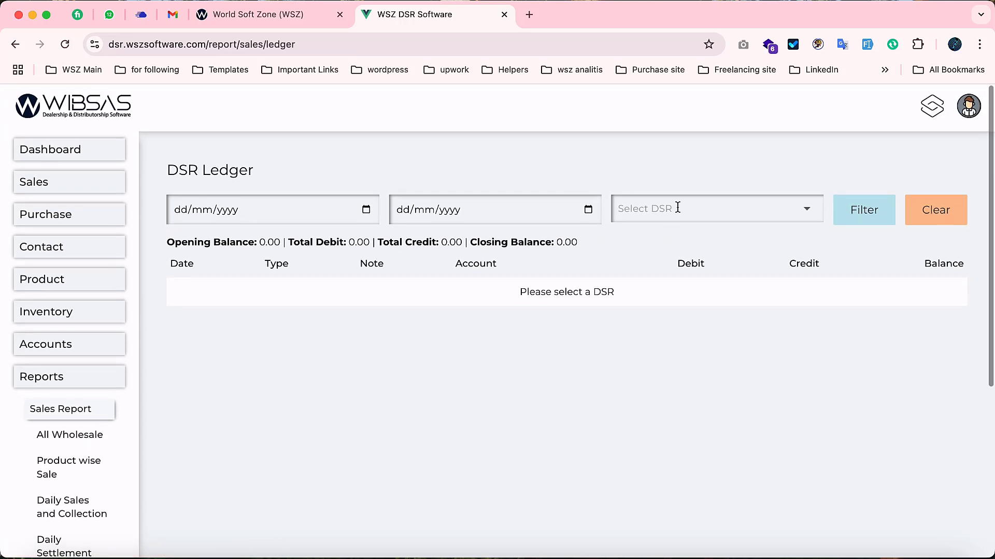
{"action": "left_click", "coordinate": [678, 208]}
{"action": "type", "text": "ra"}
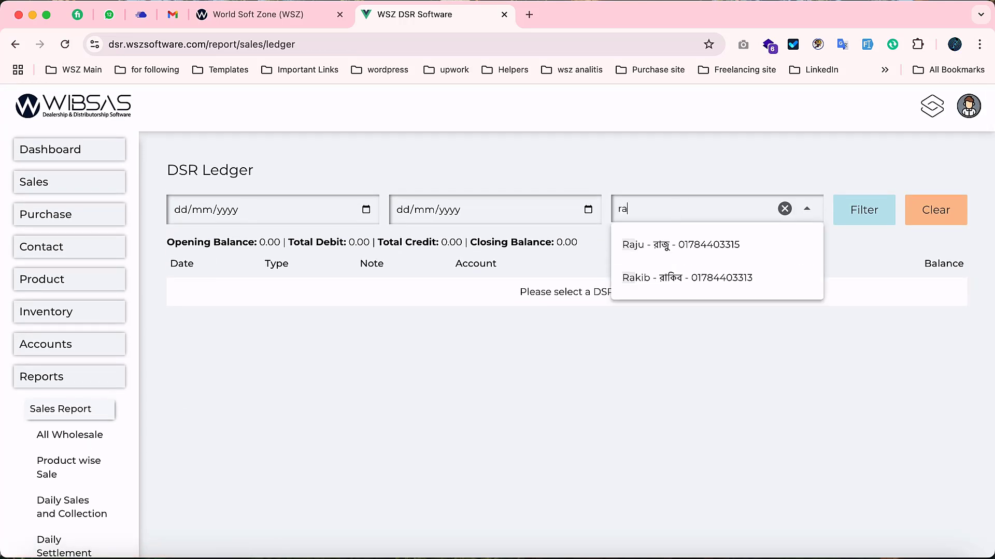
{"action": "left_click", "coordinate": [674, 275]}
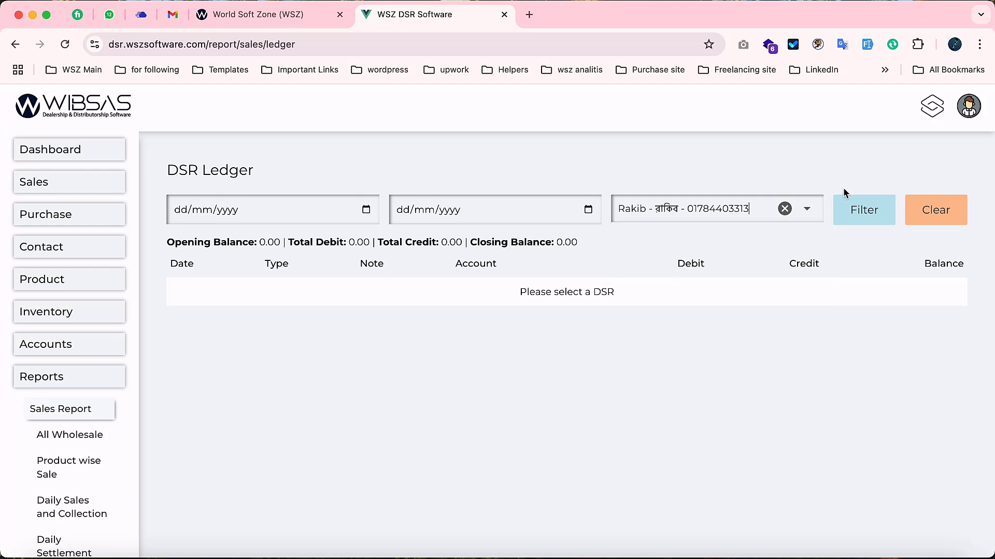
{"action": "left_click", "coordinate": [872, 218]}
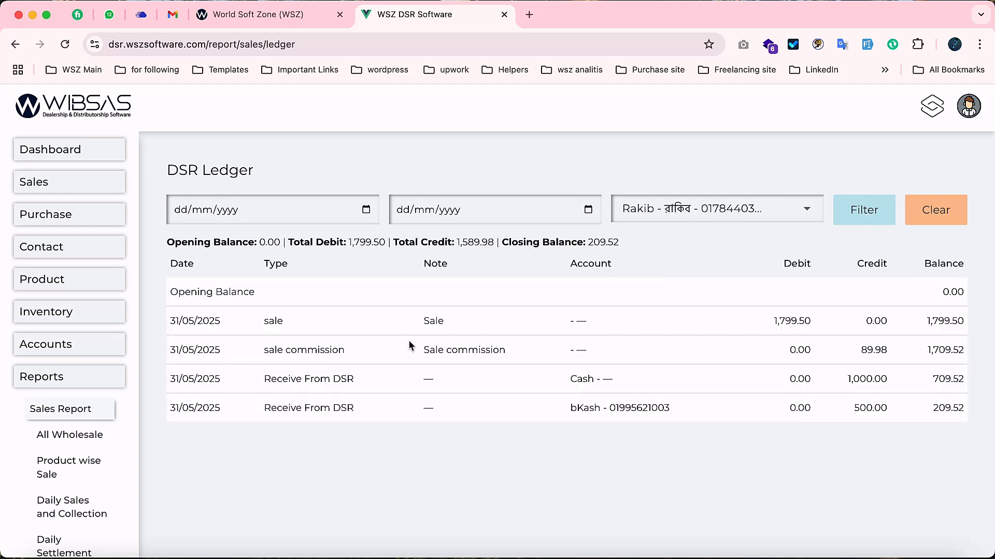
Check the sale's debit amount and the sale commission's credit, type and note in the DSR Ledger.
{"action": "double_click", "coordinate": [787, 318]}
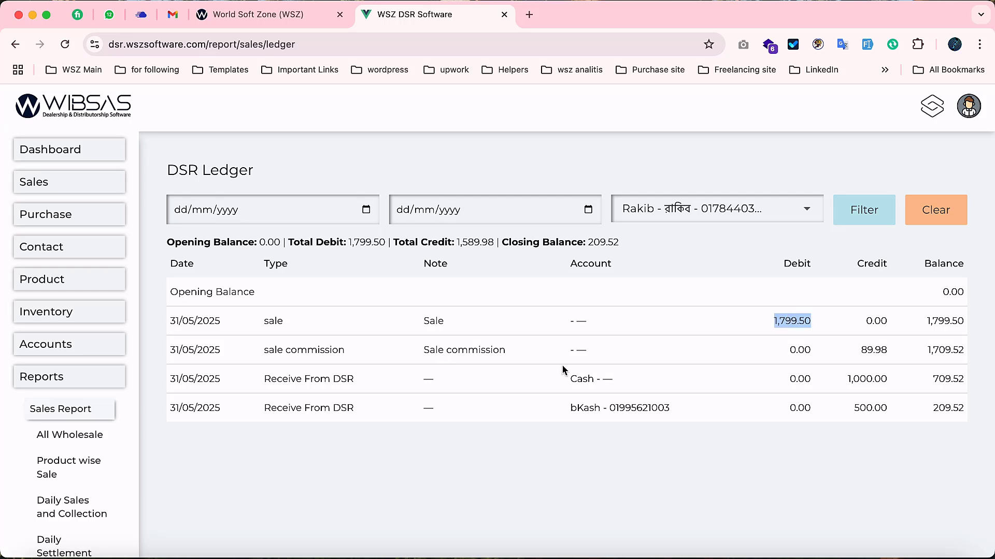
{"action": "double_click", "coordinate": [871, 350]}
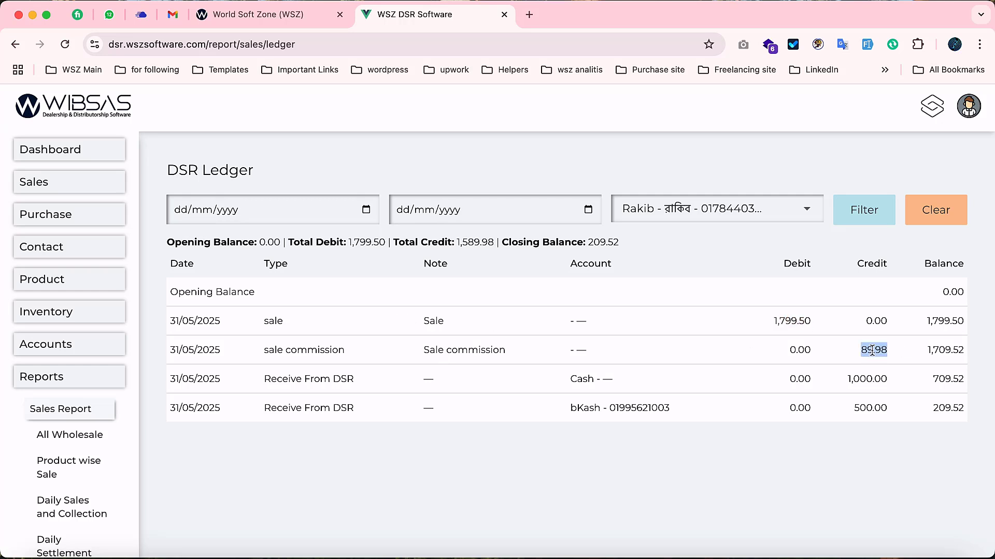
{"action": "double_click", "coordinate": [323, 352]}
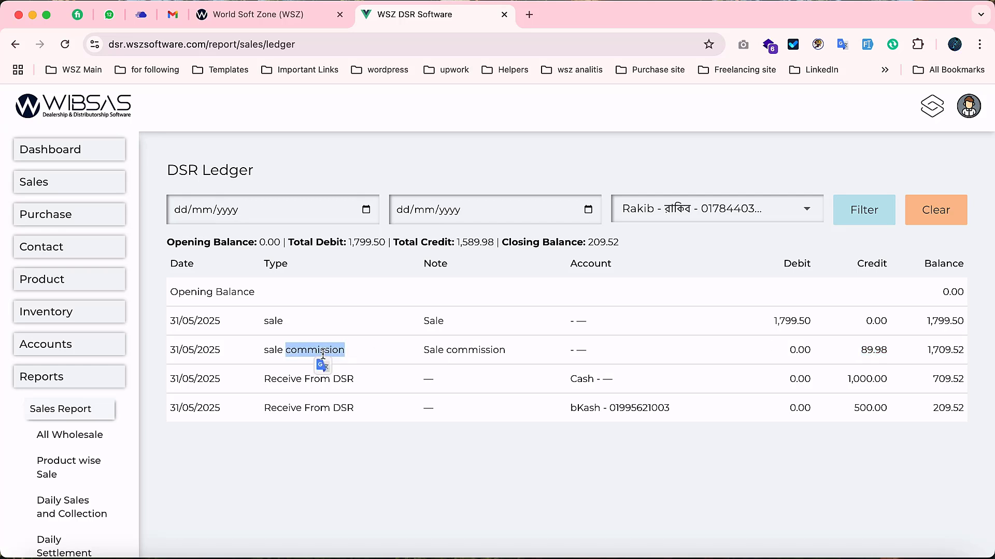
{"action": "double_click", "coordinate": [466, 349]}
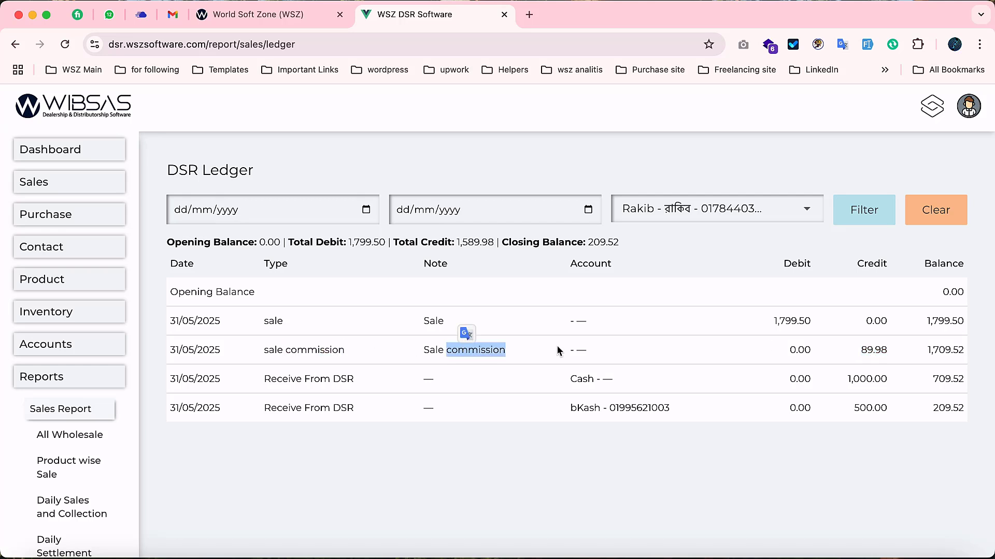
Compare the commission credit, sale debit and the cash and bKash receipts with their running balances in the DSR Ledger.
{"action": "double_click", "coordinate": [879, 350]}
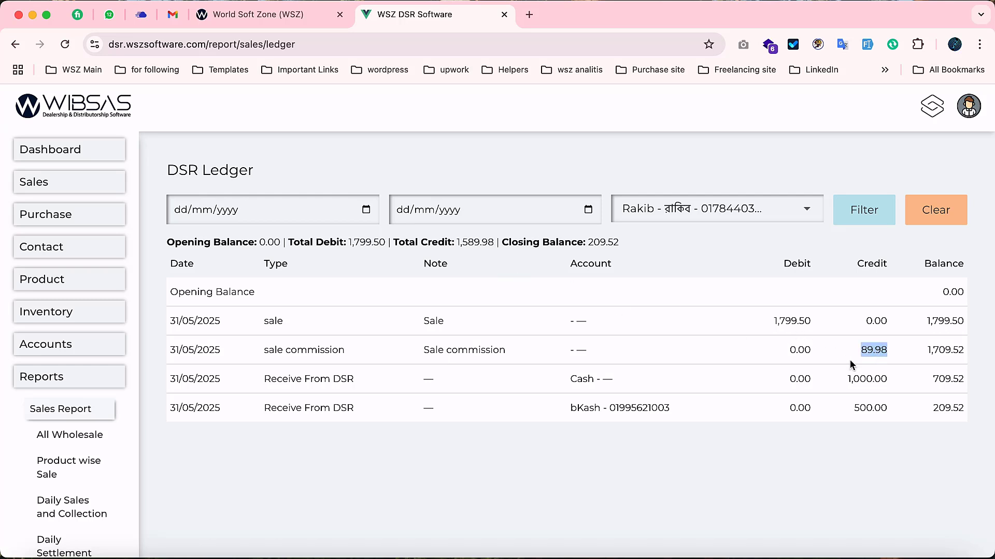
{"action": "double_click", "coordinate": [883, 351]}
{"action": "double_click", "coordinate": [794, 323]}
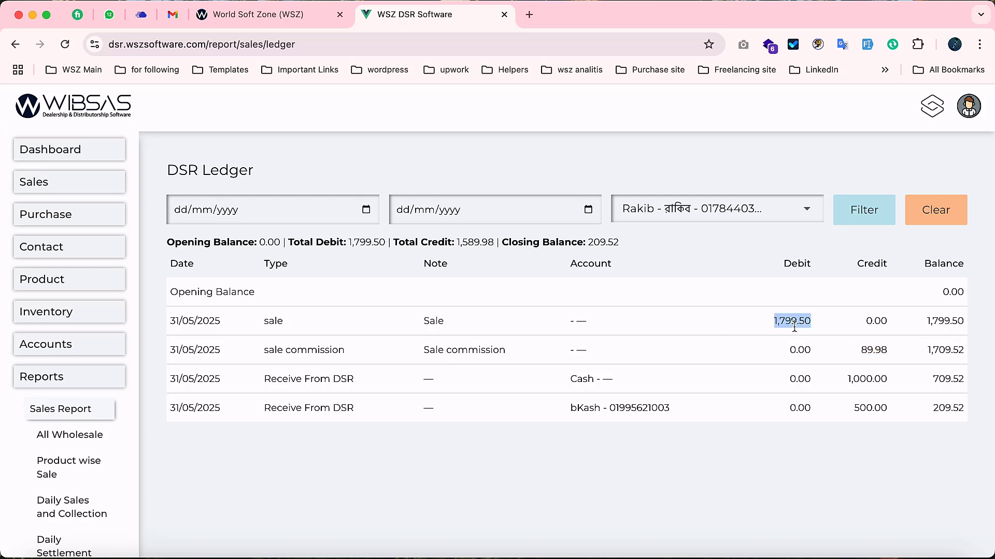
{"action": "double_click", "coordinate": [872, 351]}
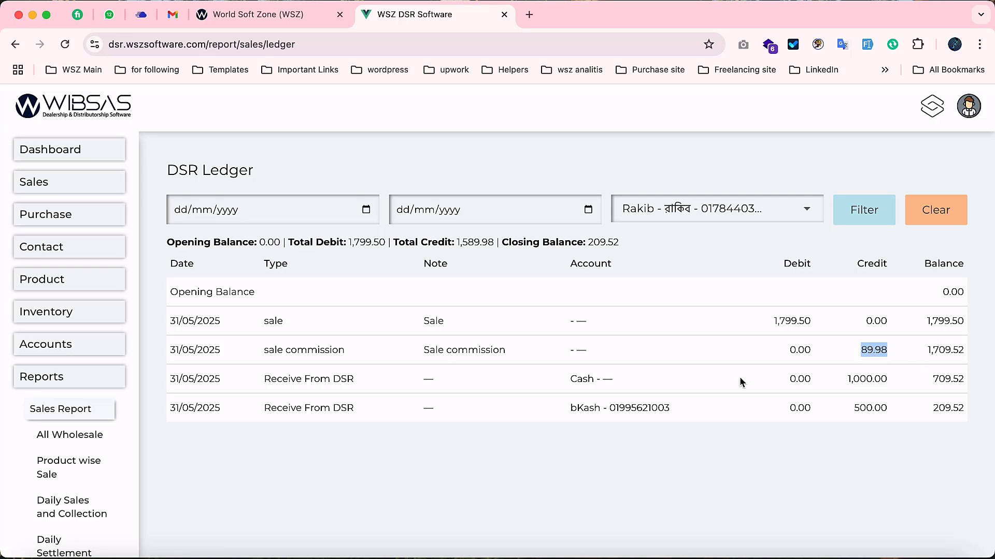
{"action": "double_click", "coordinate": [867, 378]}
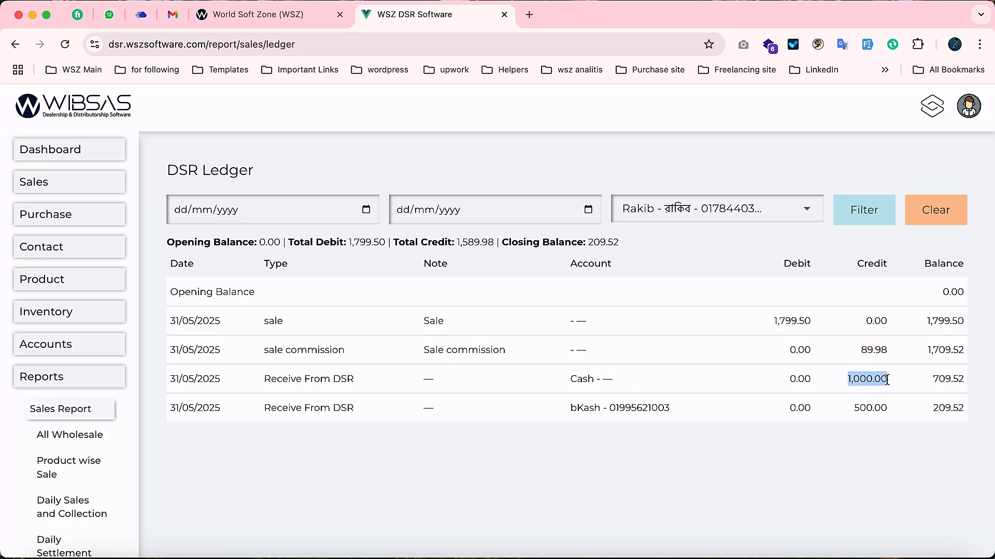
{"action": "double_click", "coordinate": [948, 380]}
{"action": "double_click", "coordinate": [869, 408]}
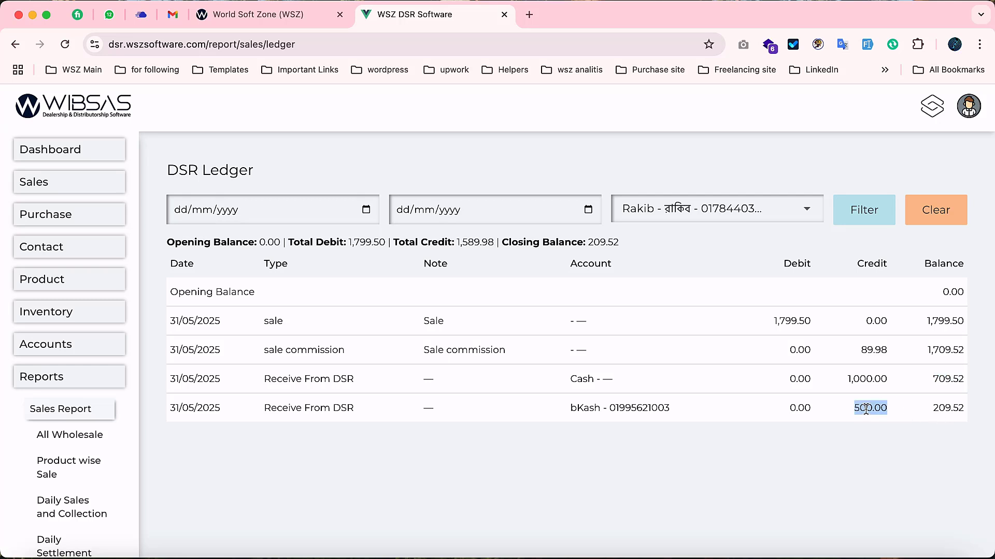
{"action": "double_click", "coordinate": [947, 409]}
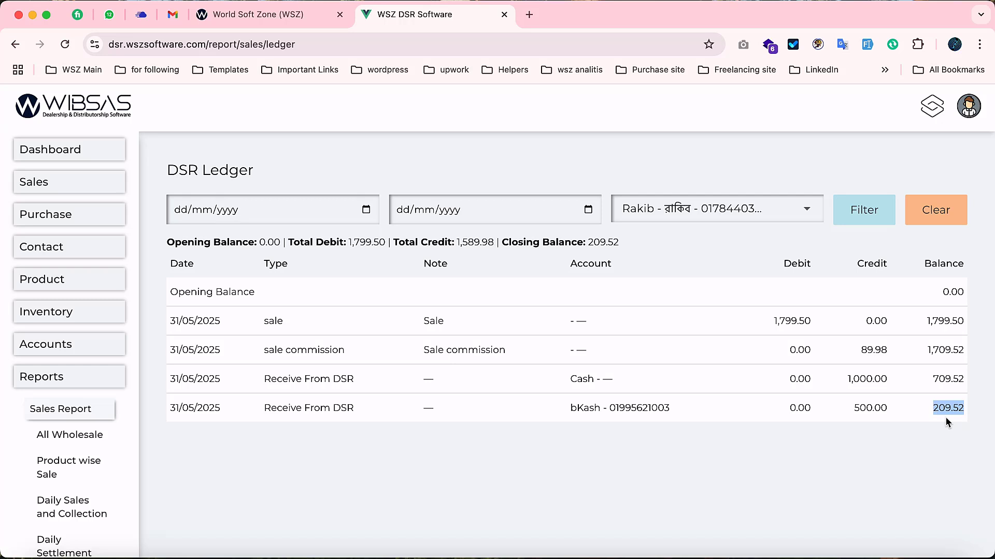
Open a new wholesale form, select the same DSR as in the ledger, and check the DSR's total due.
{"action": "left_click", "coordinate": [78, 186]}
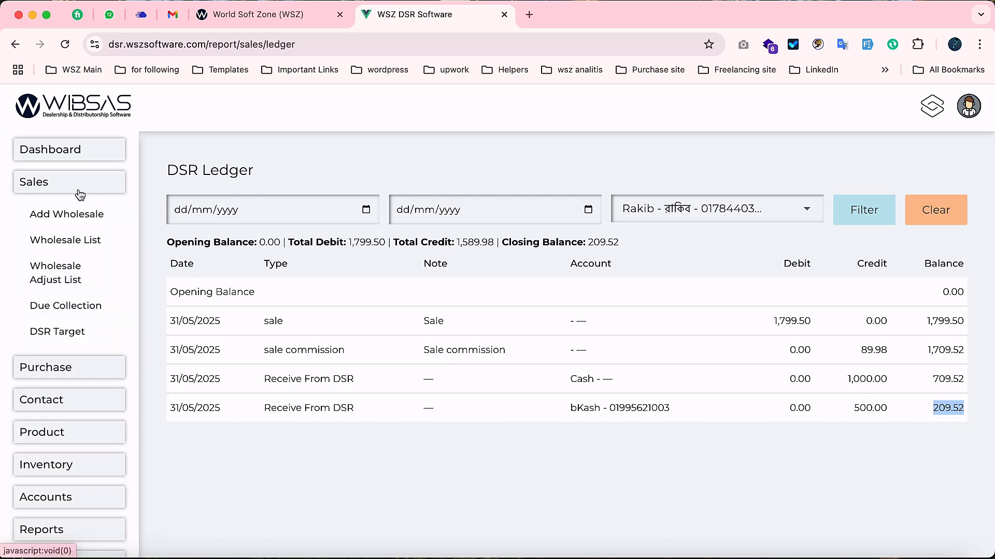
{"action": "left_click", "coordinate": [72, 214]}
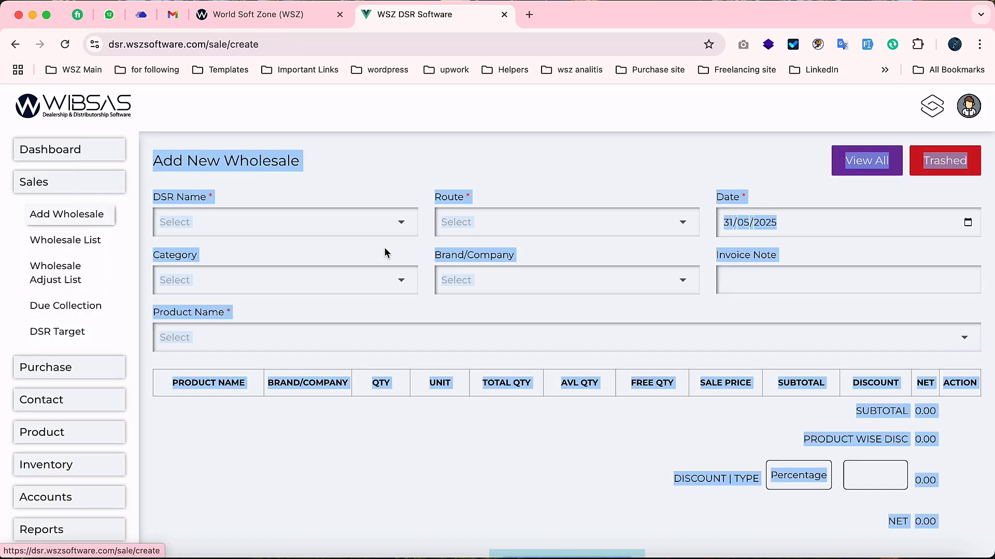
{"action": "left_click", "coordinate": [389, 169]}
{"action": "left_click", "coordinate": [362, 225]}
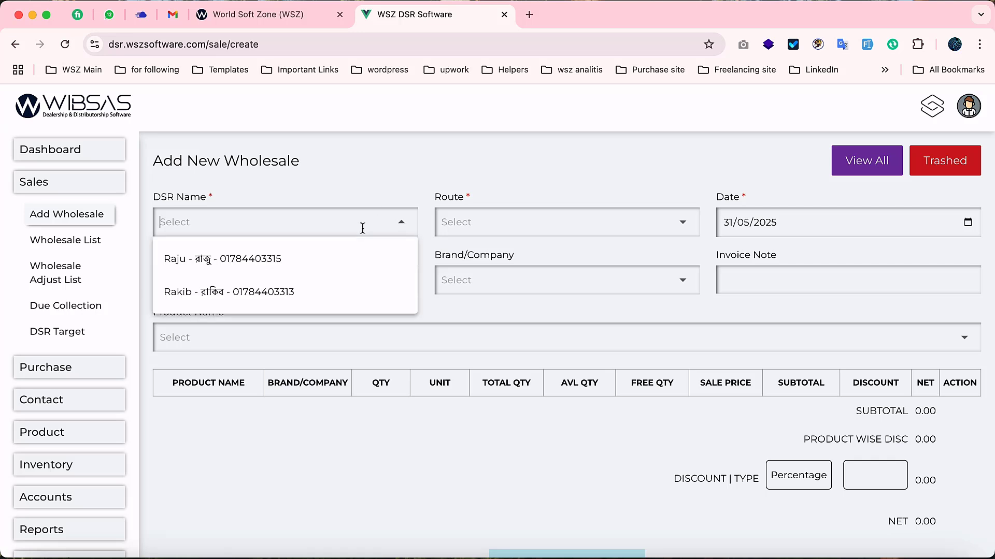
{"action": "left_click", "coordinate": [268, 293]}
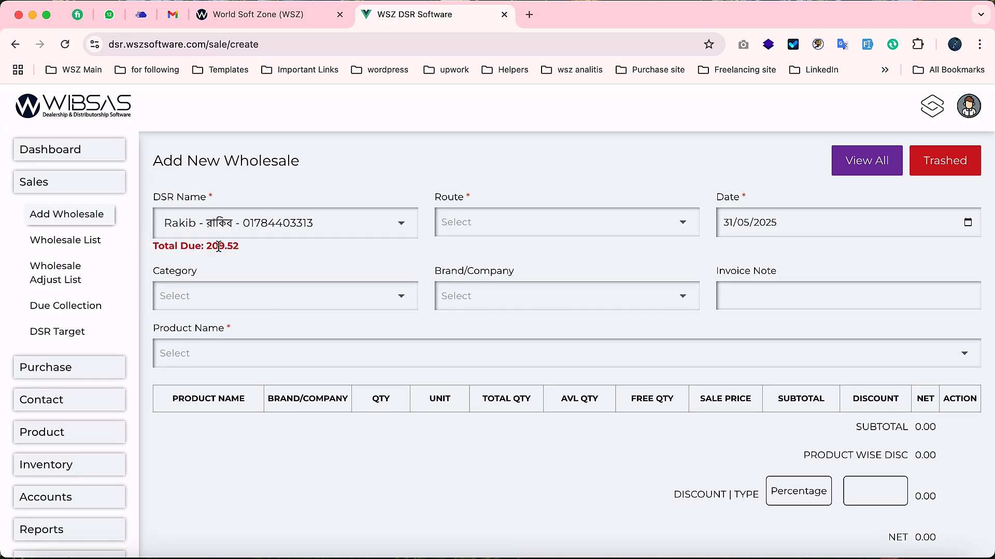
{"action": "triple_click", "coordinate": [219, 246]}
{"action": "double_click", "coordinate": [233, 251]}
{"action": "left_click", "coordinate": [265, 250]}
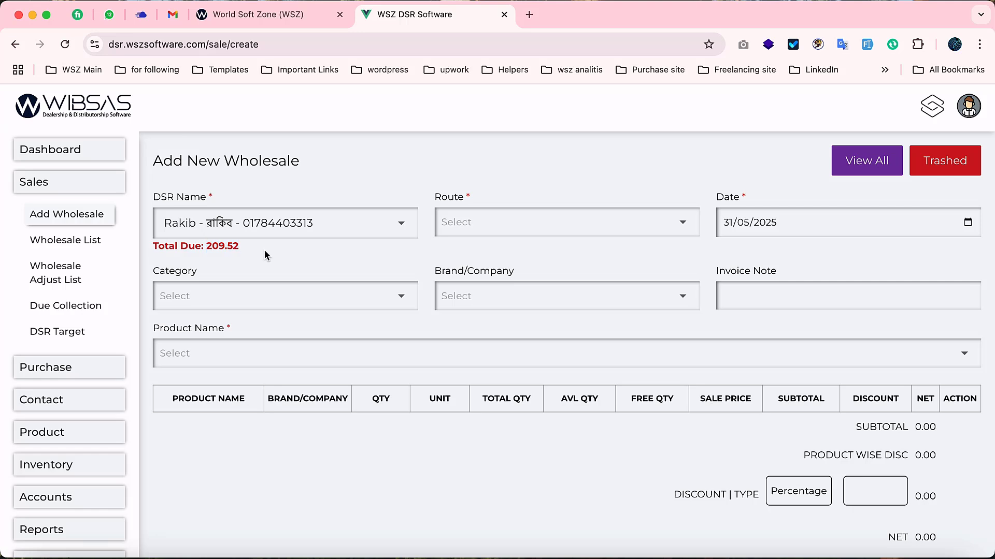
{"action": "double_click", "coordinate": [215, 247]}
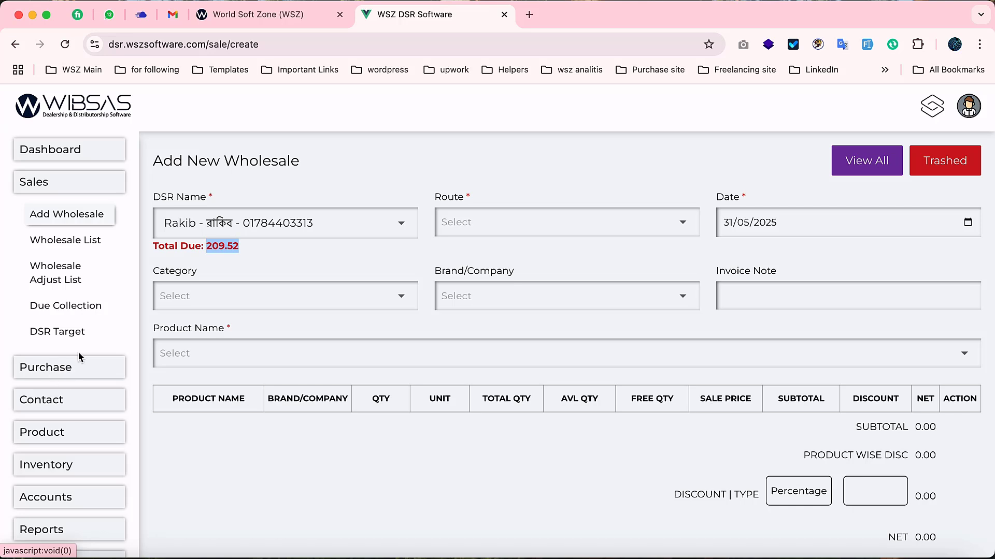
Look over the May 2025 DSR targets and the payments recorded under Due Collection.
{"action": "left_click", "coordinate": [78, 336]}
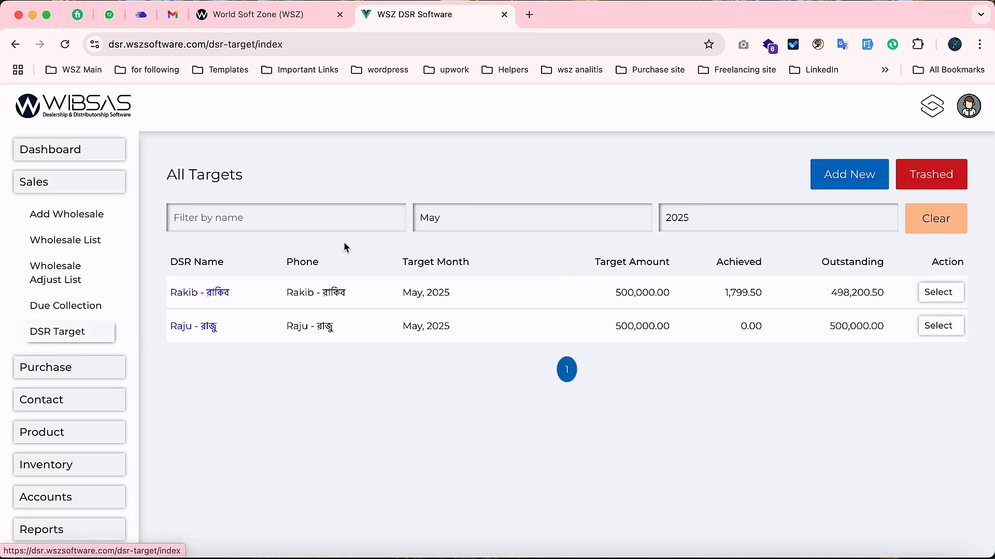
{"action": "left_click", "coordinate": [98, 310]}
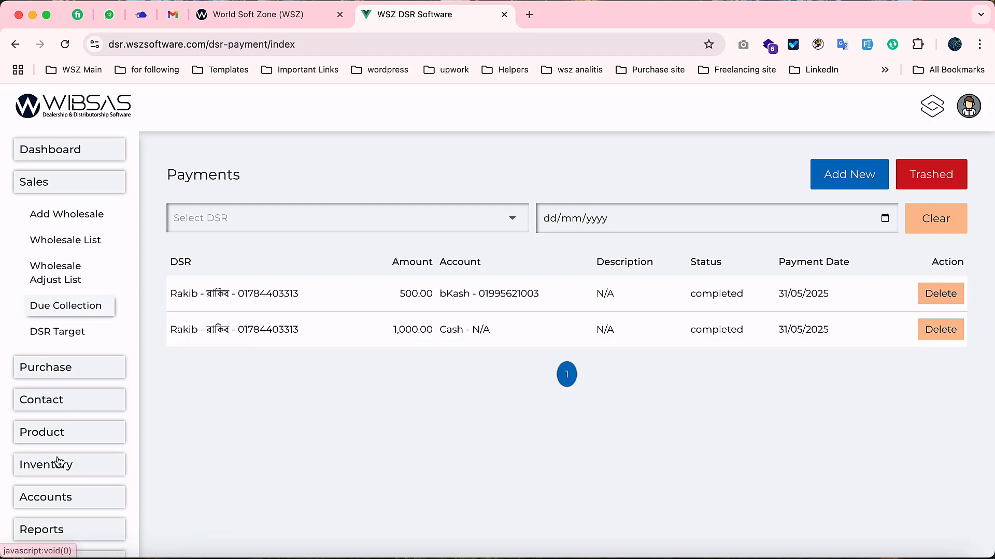
Start a new purchase and set its brand to Pran Food.
{"action": "left_click", "coordinate": [106, 369]}
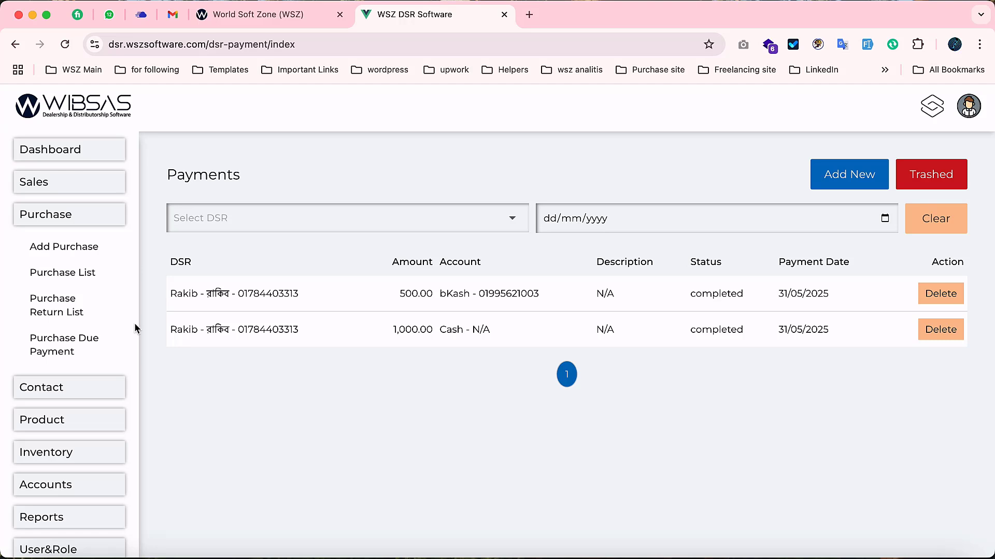
{"action": "left_click", "coordinate": [83, 249]}
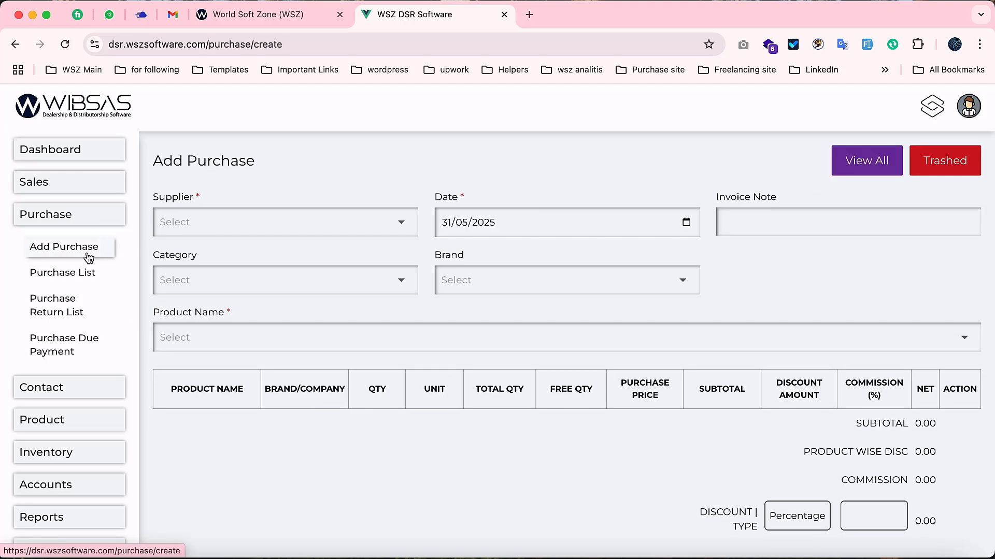
{"action": "left_click", "coordinate": [557, 269]}
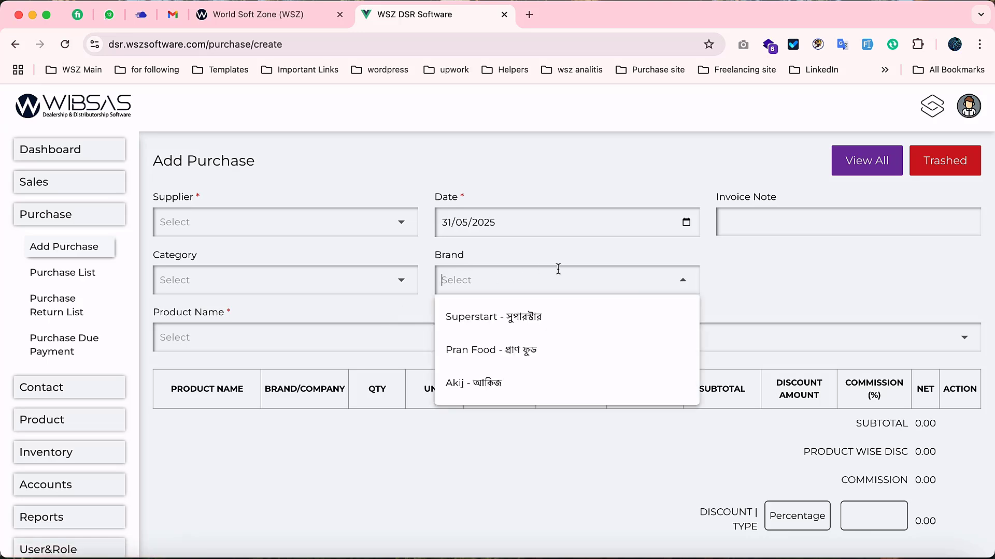
{"action": "left_click", "coordinate": [512, 354]}
Add the products Nazirshail Rice 5 KG, Mug Dal 500 gm and Mustard Oil 500ml to the purchase.
{"action": "left_click", "coordinate": [505, 350]}
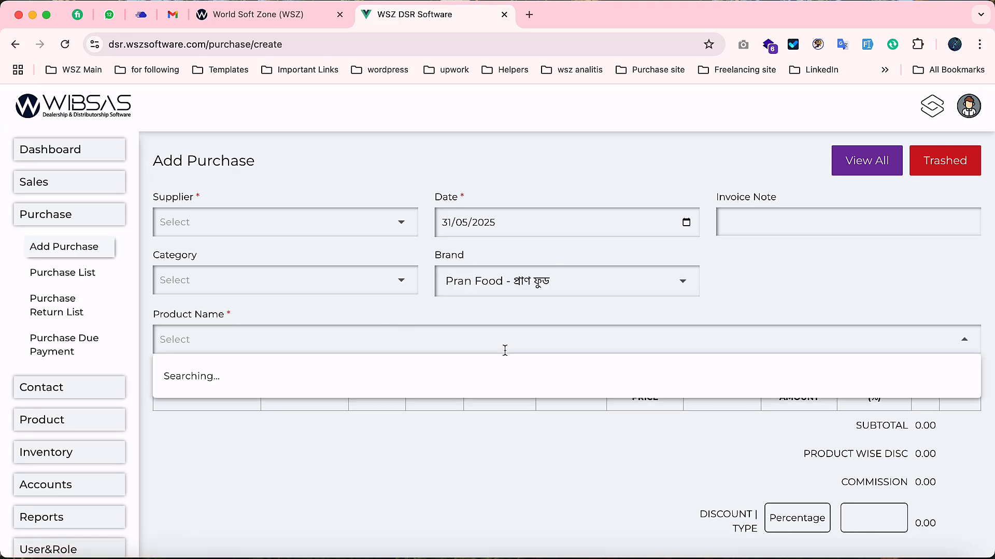
{"action": "type", "text": "a"}
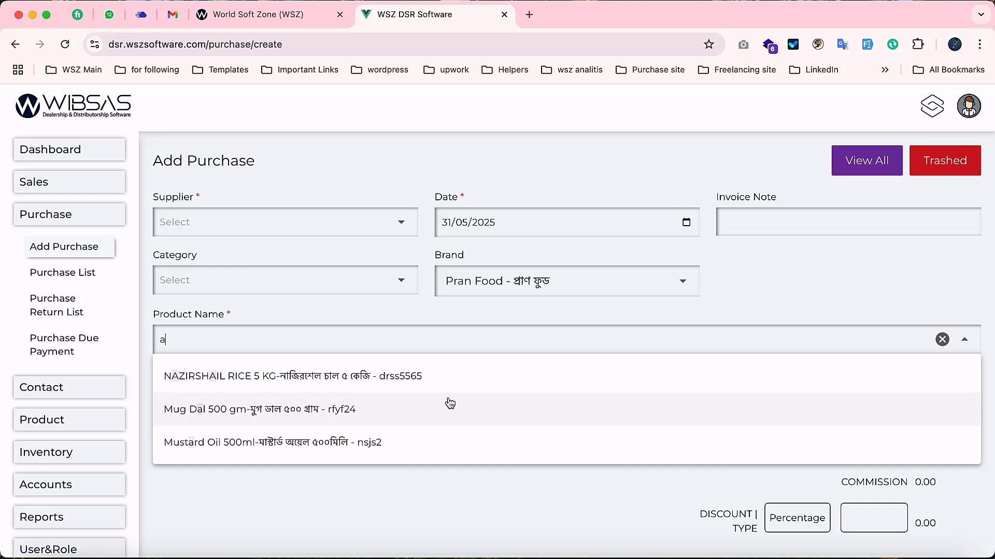
{"action": "left_click", "coordinate": [449, 376]}
{"action": "left_click", "coordinate": [473, 348]}
{"action": "left_click", "coordinate": [410, 374]}
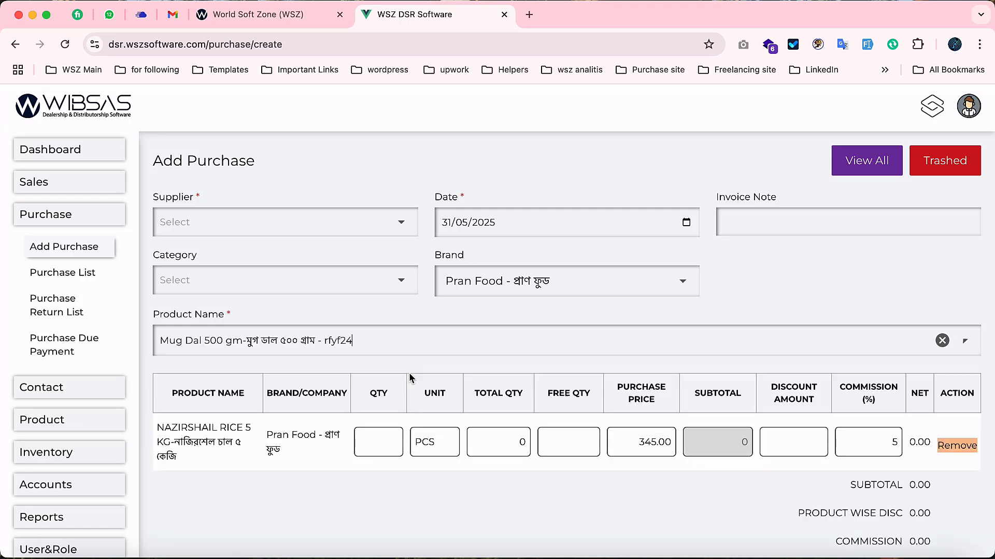
{"action": "left_click", "coordinate": [466, 334]}
{"action": "left_click", "coordinate": [402, 383]}
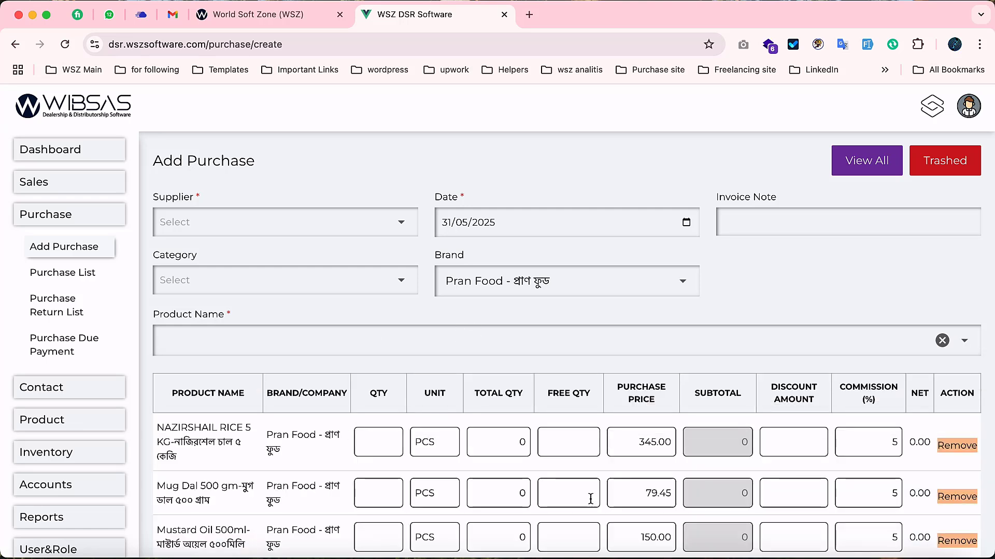
Examine the commission percentages of the added products and the purchase form's totals and discount fields.
{"action": "scroll", "coordinate": [890, 448], "scroll_direction": "down", "scroll_amount": 3}
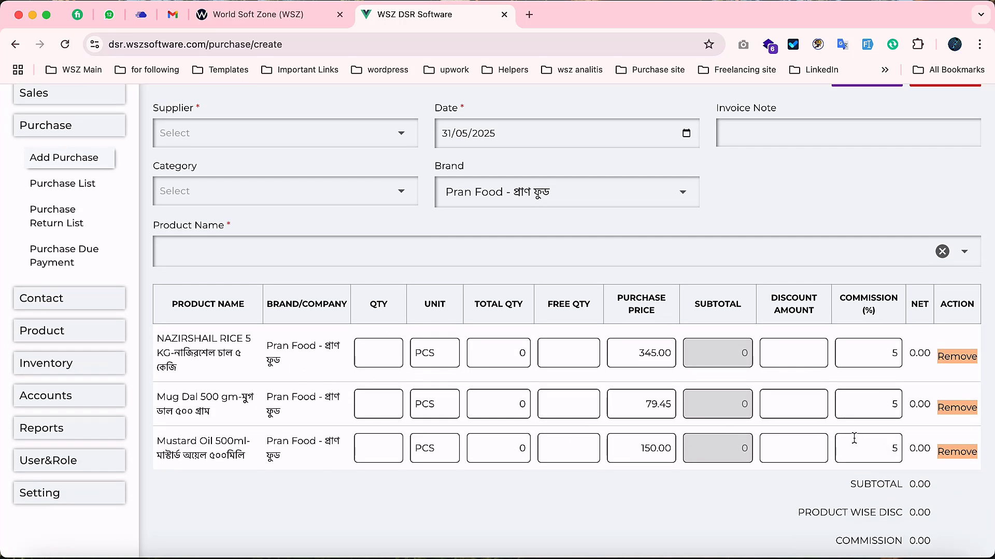
{"action": "type", "text": "224"}
{"action": "double_click", "coordinate": [893, 351]}
{"action": "scroll", "coordinate": [714, 510], "scroll_direction": "down", "scroll_amount": 3}
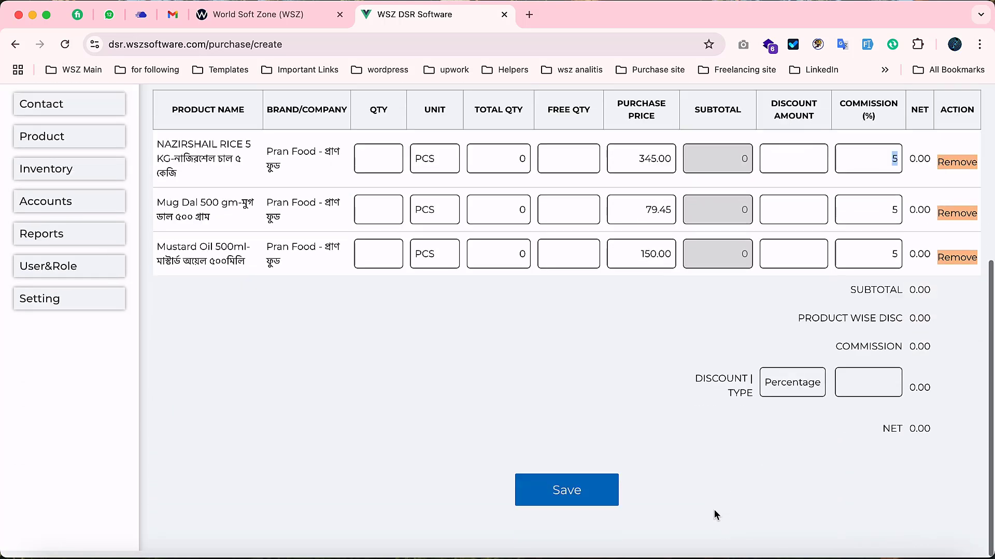
{"action": "scroll", "coordinate": [714, 510], "scroll_direction": "up", "scroll_amount": 5}
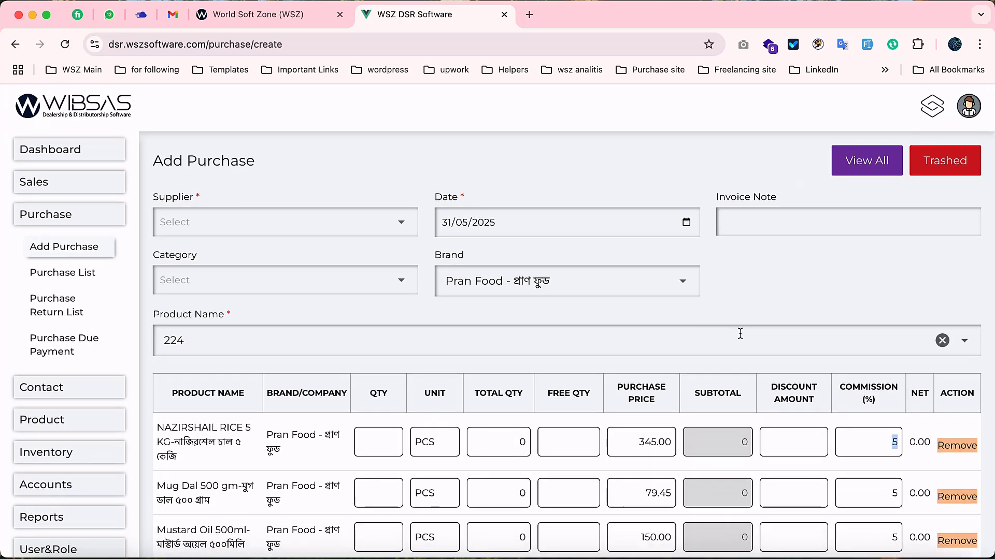
{"action": "scroll", "coordinate": [45, 456], "scroll_direction": "down", "scroll_amount": 5}
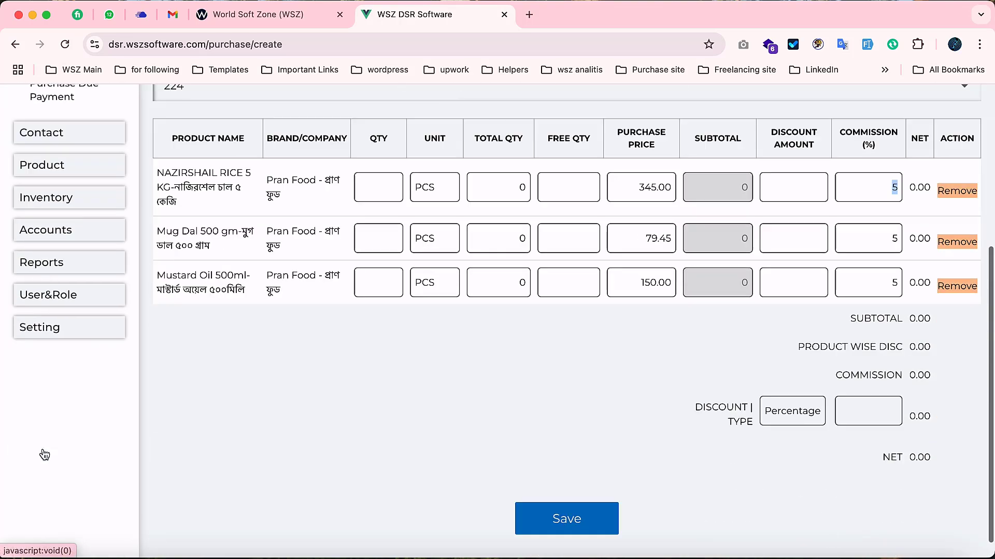
{"action": "scroll", "coordinate": [89, 346], "scroll_direction": "up", "scroll_amount": 5}
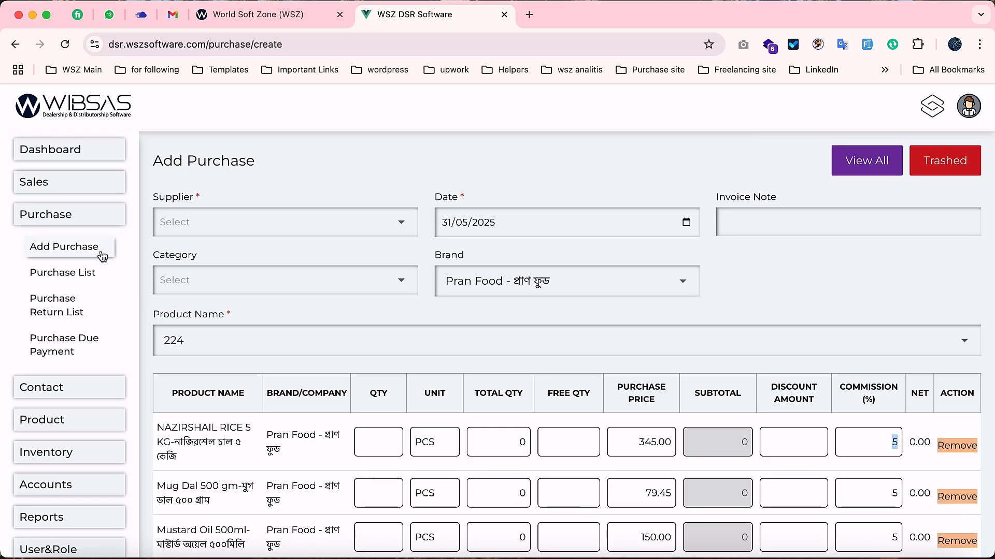
Open the list of all purchases without saving the new purchase.
{"action": "left_click", "coordinate": [77, 277]}
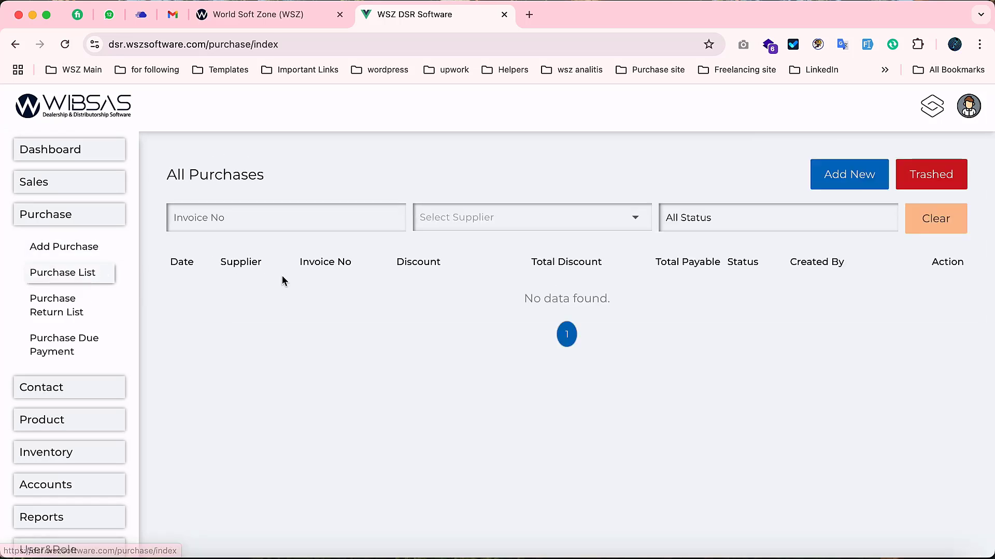